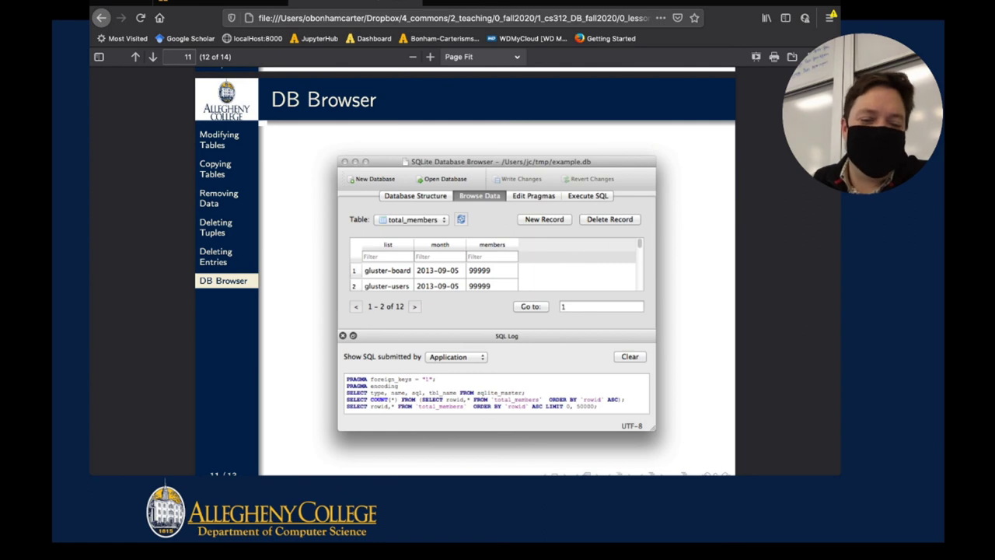
Step: View the home page of sqlitebrowser.org and its About page
scroll(466, 272, "down", 5)
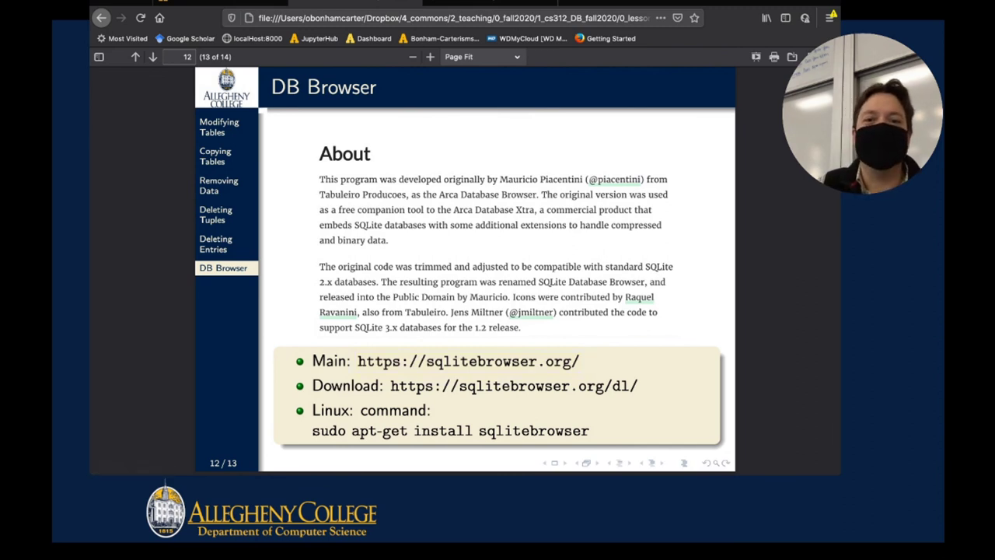
left_click(489, 2)
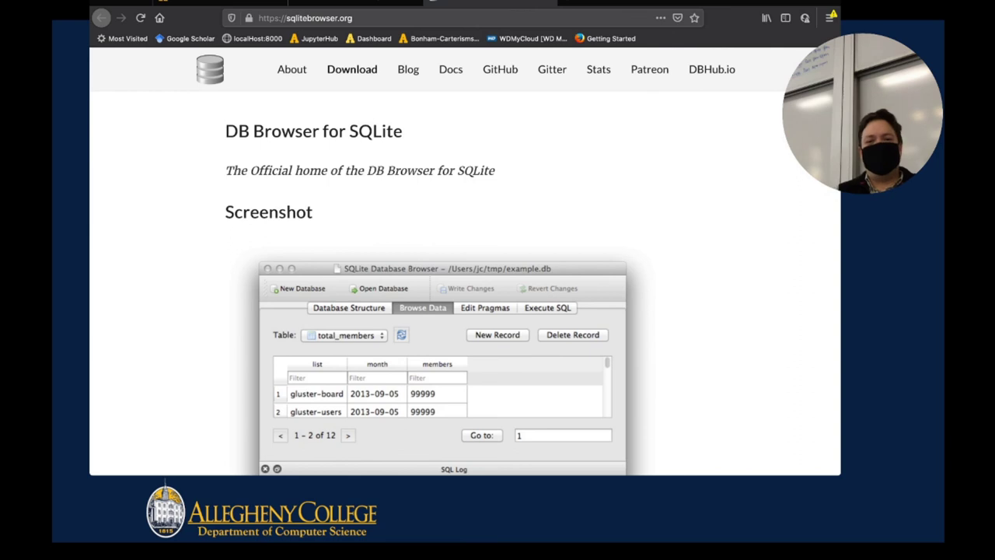
scroll(465, 261, "down", 4)
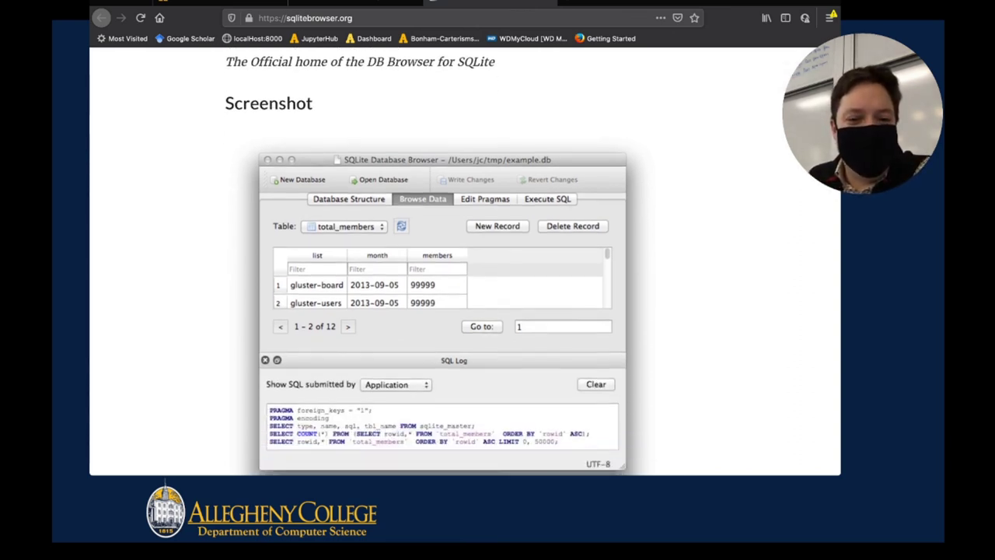
scroll(465, 262, "up", 4)
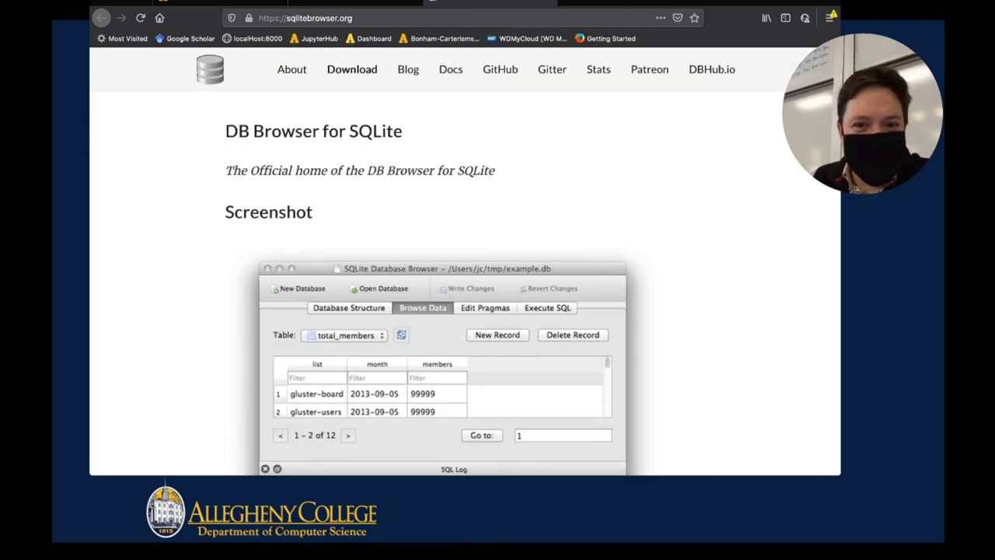
left_click(292, 69)
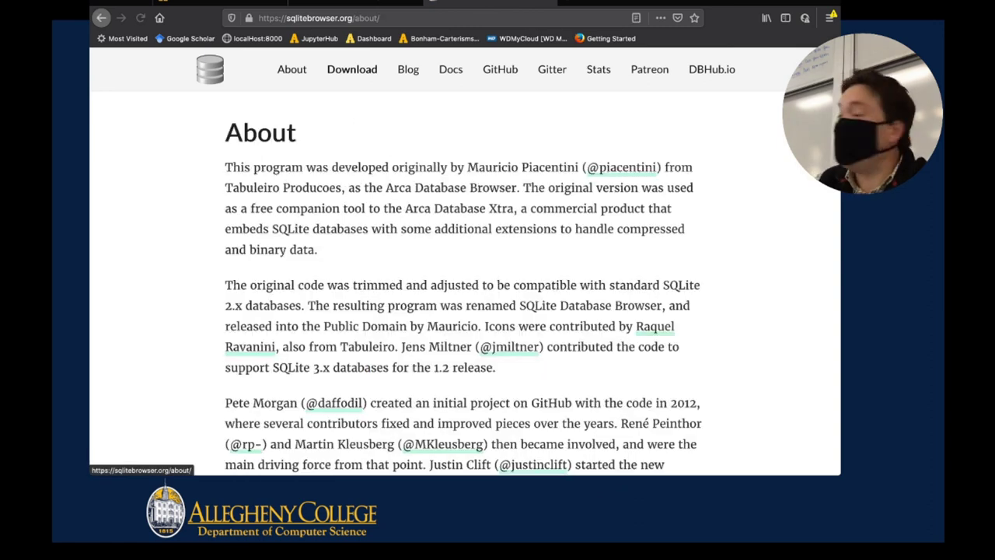
Step: Review the Windows, macOS and Linux options on the site's Downloads page, highlighting the Debian command sudo apt-get install sqlitebrowser
left_click(352, 69)
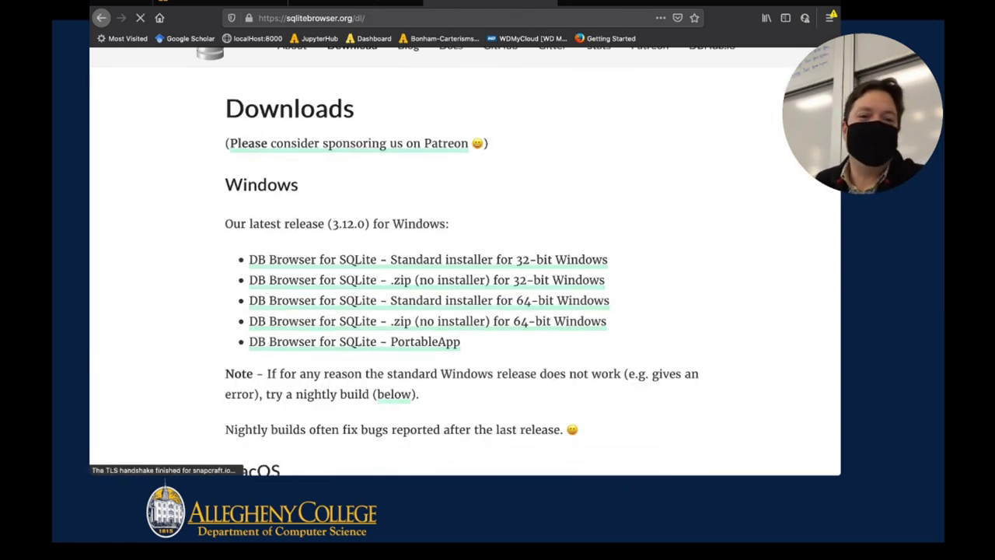
scroll(354, 244, "down", 3)
scroll(355, 244, "down", 5)
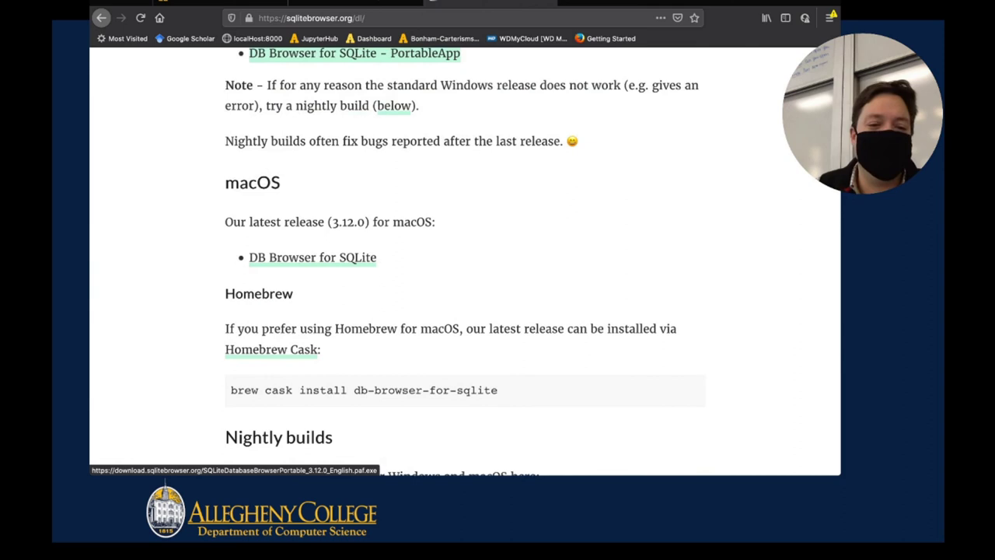
scroll(458, 261, "down", 7)
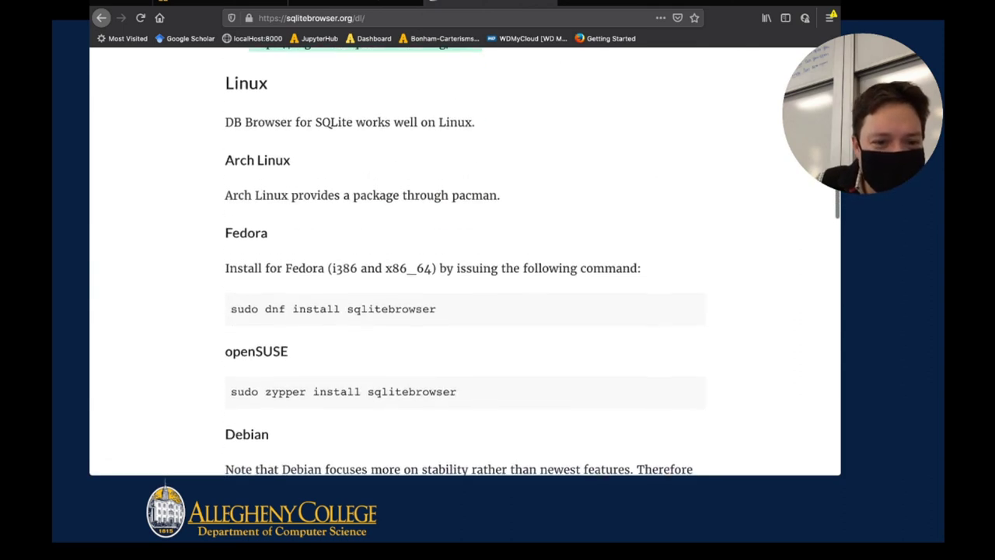
scroll(465, 261, "down", 4)
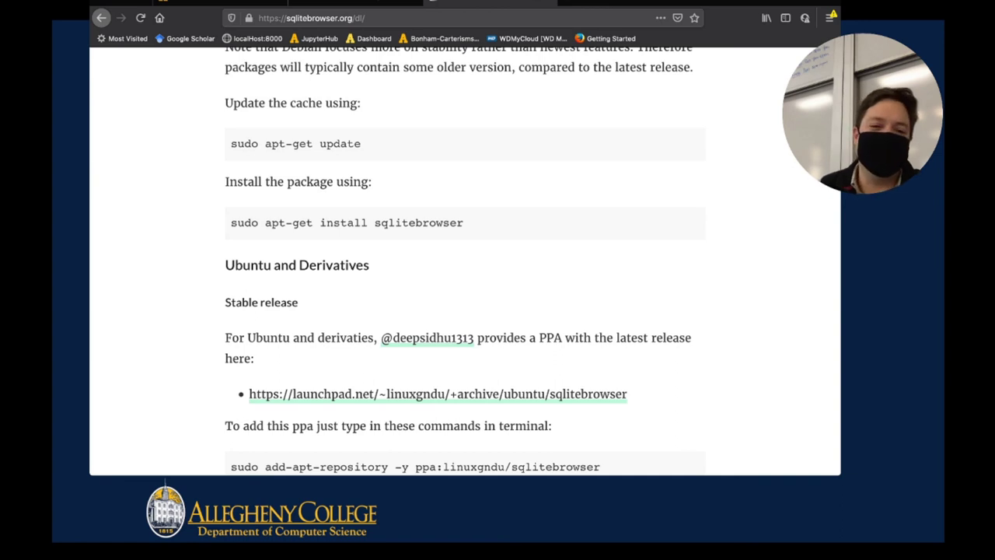
left_click_drag(465, 222, 231, 223)
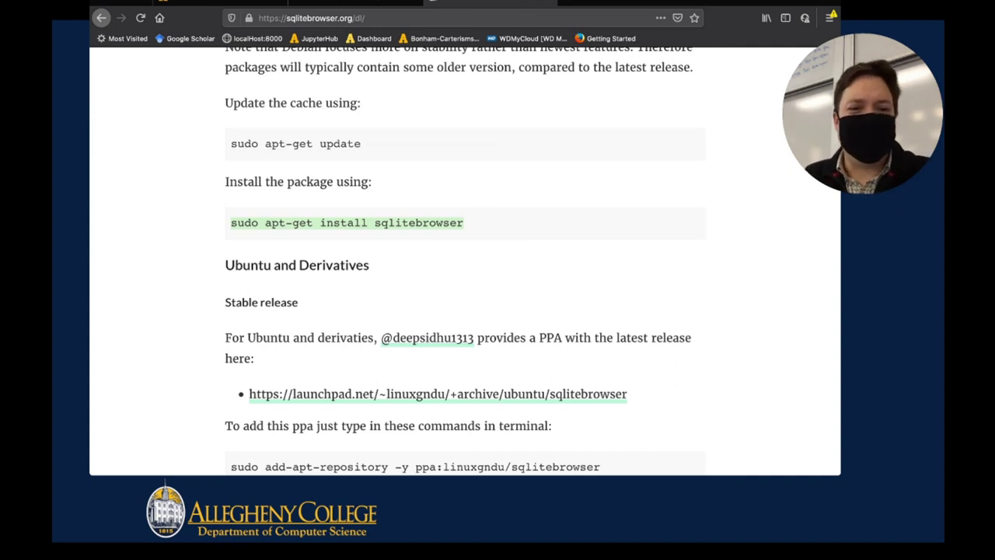
scroll(465, 256, "down", 3)
scroll(465, 257, "up", 15)
scroll(465, 256, "up", 8)
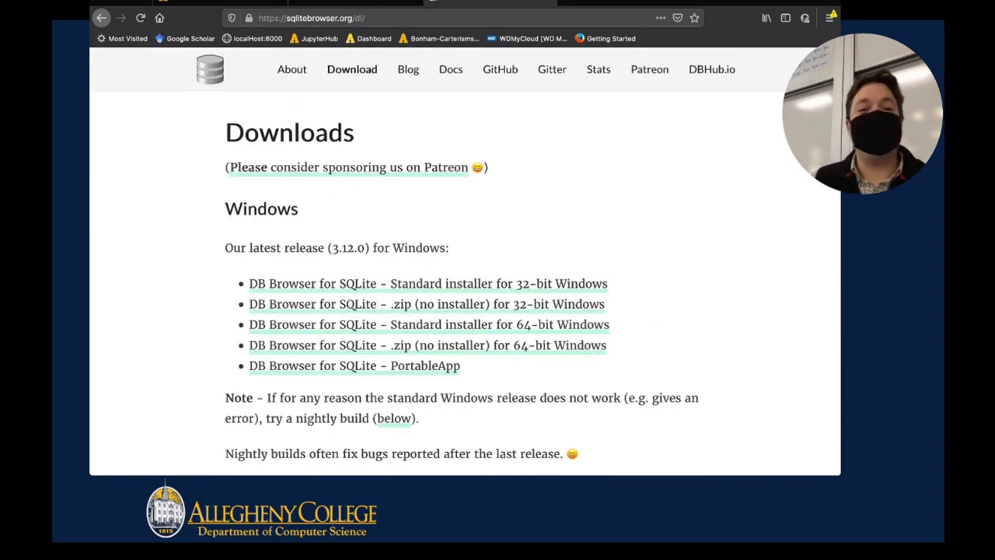
Step: Return to the lecture slides, switch to DB Browser for SQLite and show the table list in the database structure
left_click(355, 3)
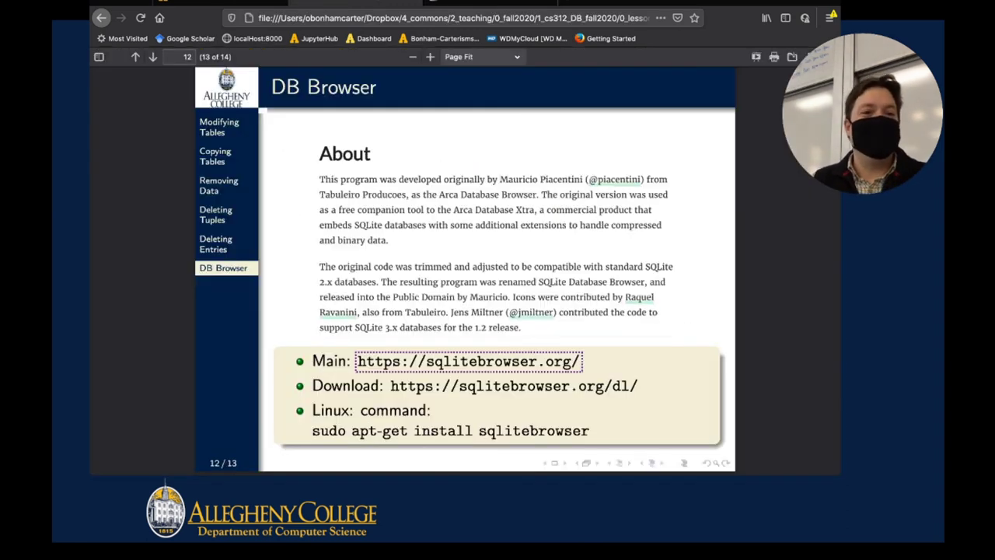
key("ctrl+Right")
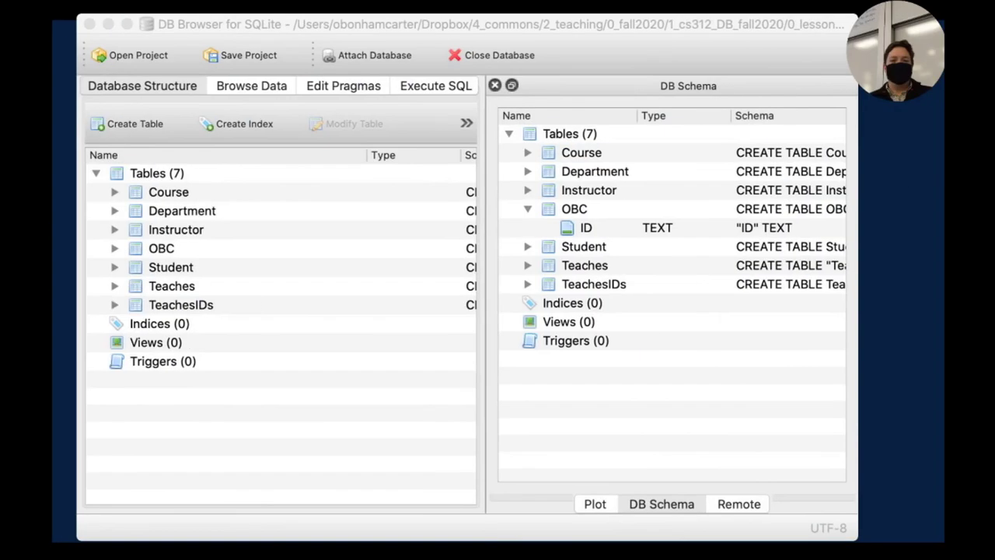
left_click(497, 25)
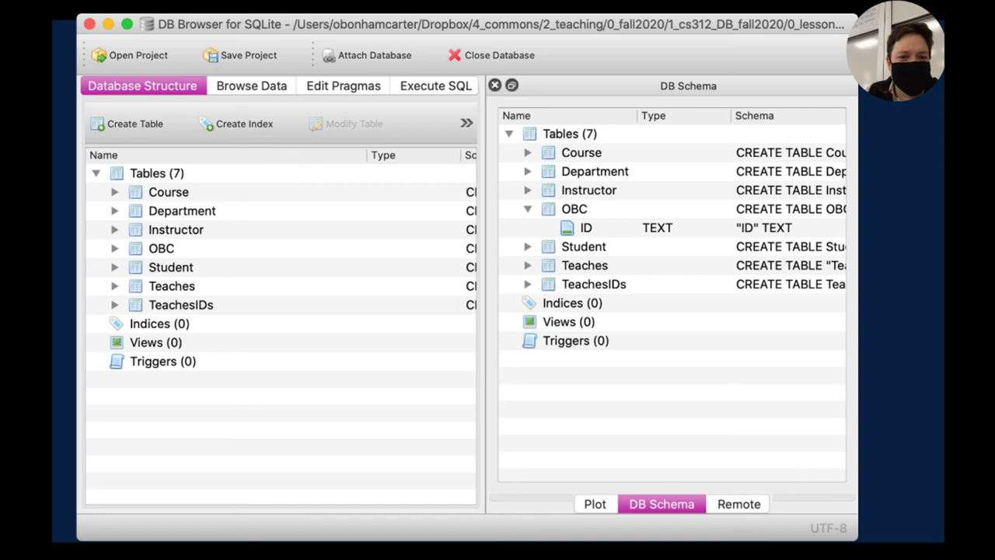
left_click(96, 173)
left_click(96, 173)
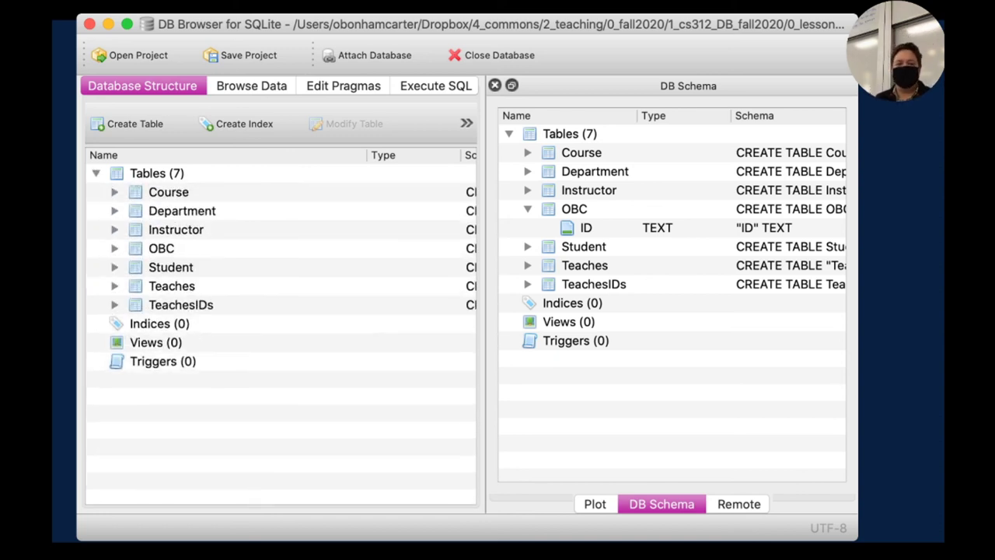
Step: Examine the columns of the Course, Department, OBC and Instructor tables in the database structure, leaving only Course expanded
left_click(115, 191)
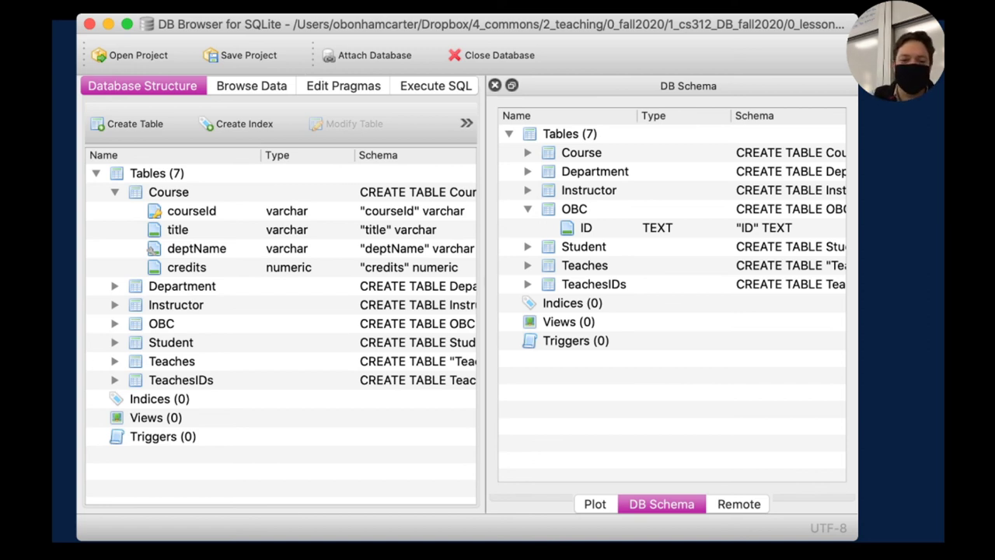
left_click(115, 286)
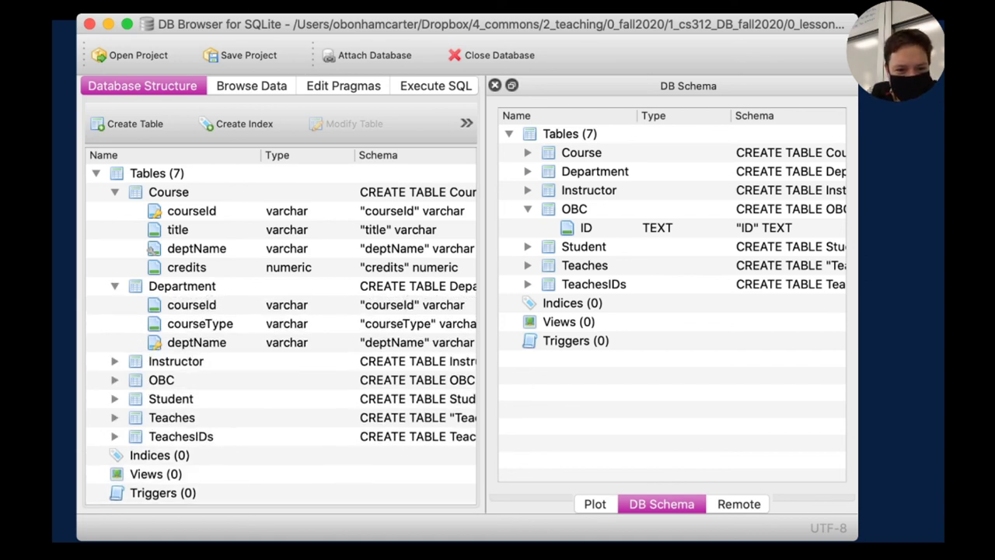
left_click(115, 286)
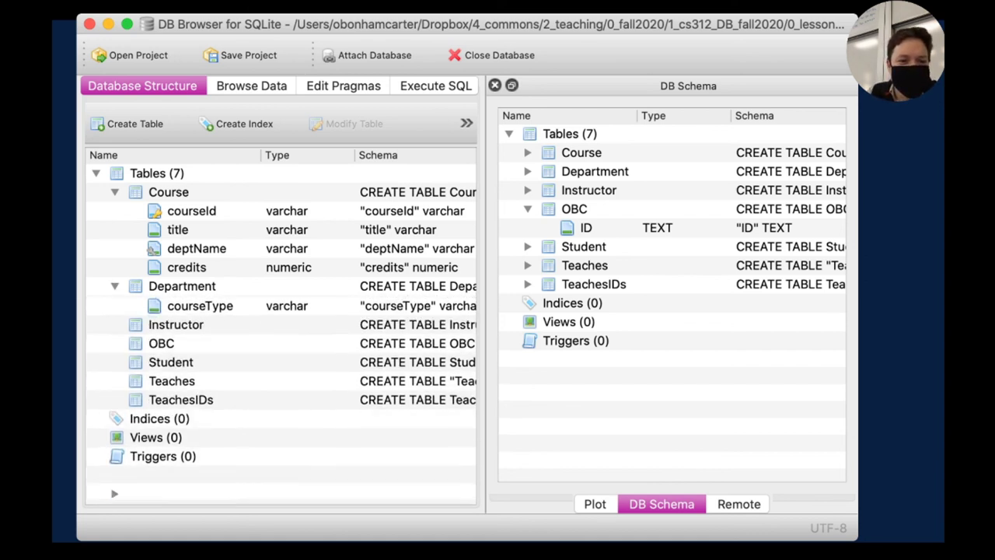
left_click(115, 323)
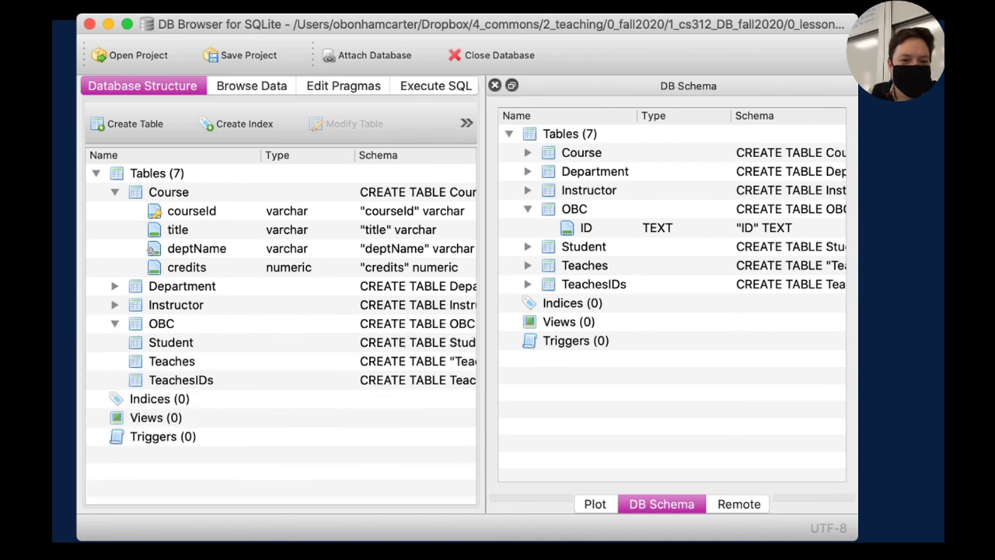
left_click(114, 324)
left_click(114, 305)
left_click(115, 305)
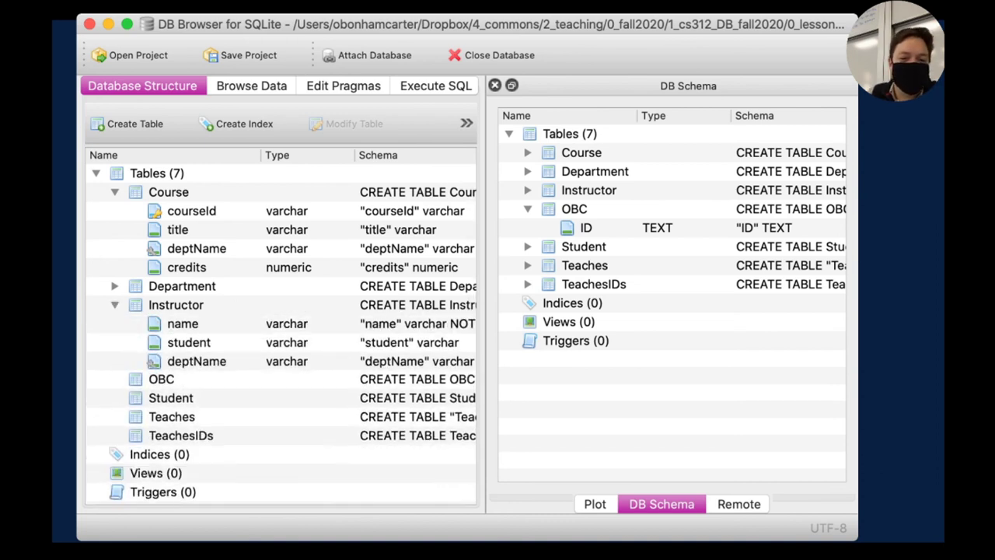
left_click(114, 361)
scroll(280, 420, "down", 1)
left_click(114, 355)
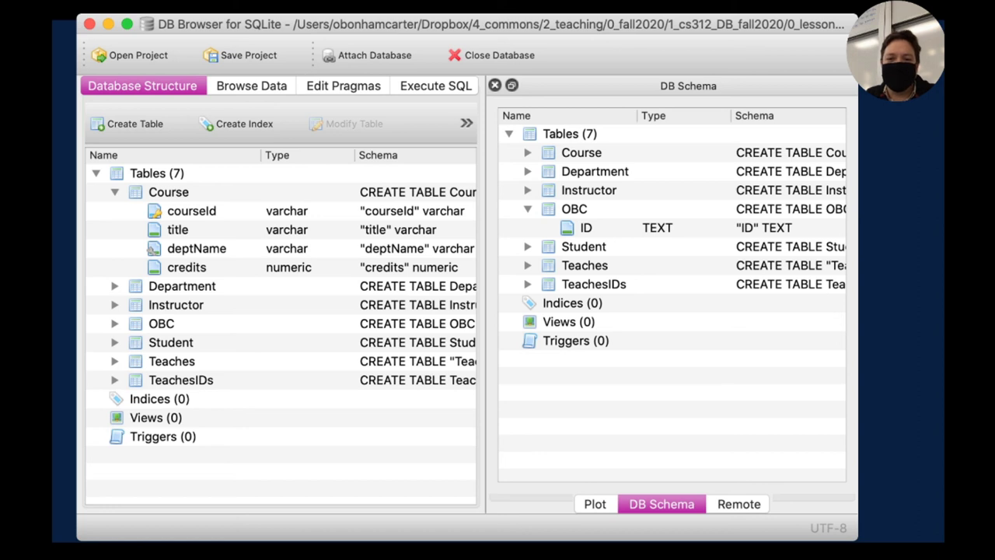
Step: Open the SQL query editor and show the columns of the Course and Instructor tables in the schema tree
left_click(527, 153)
left_click(527, 153)
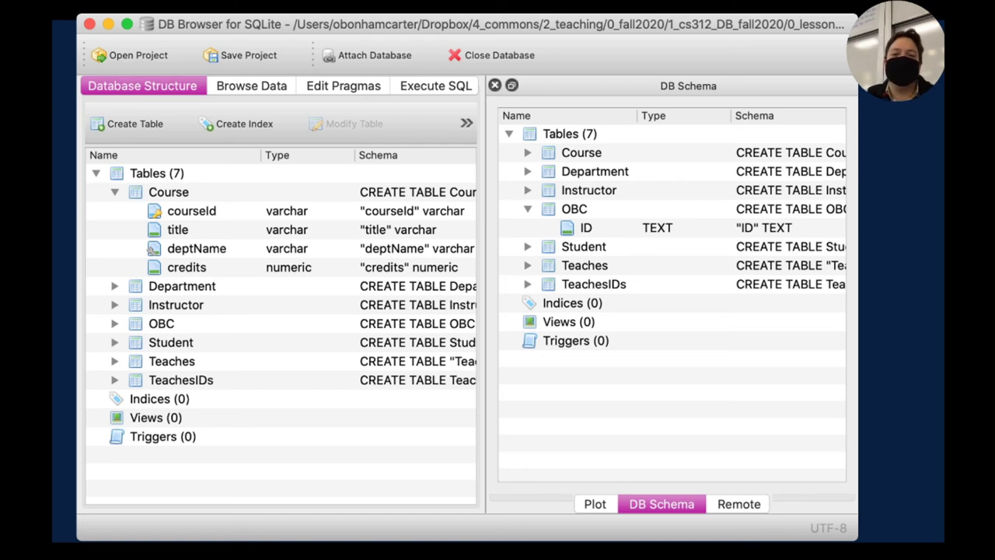
left_click(435, 86)
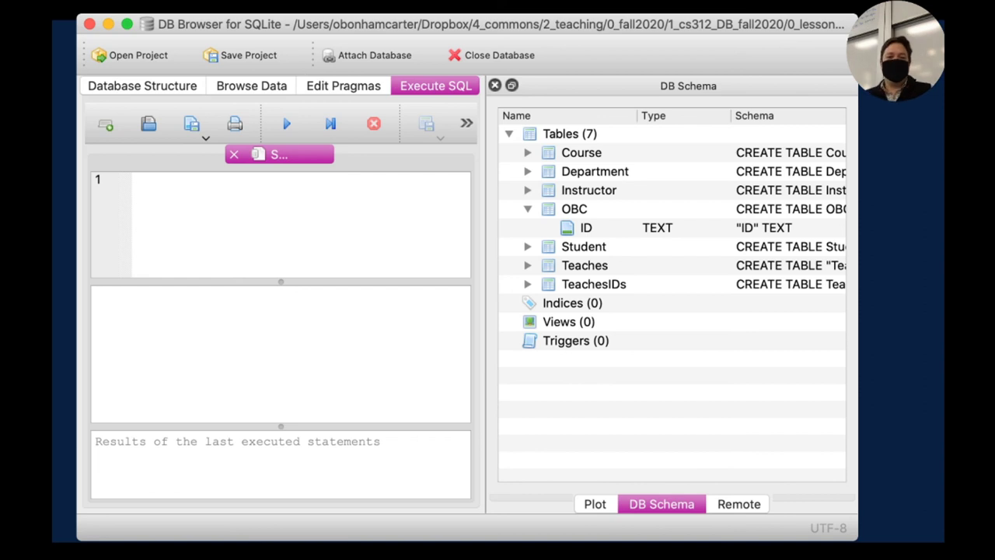
left_click(133, 179)
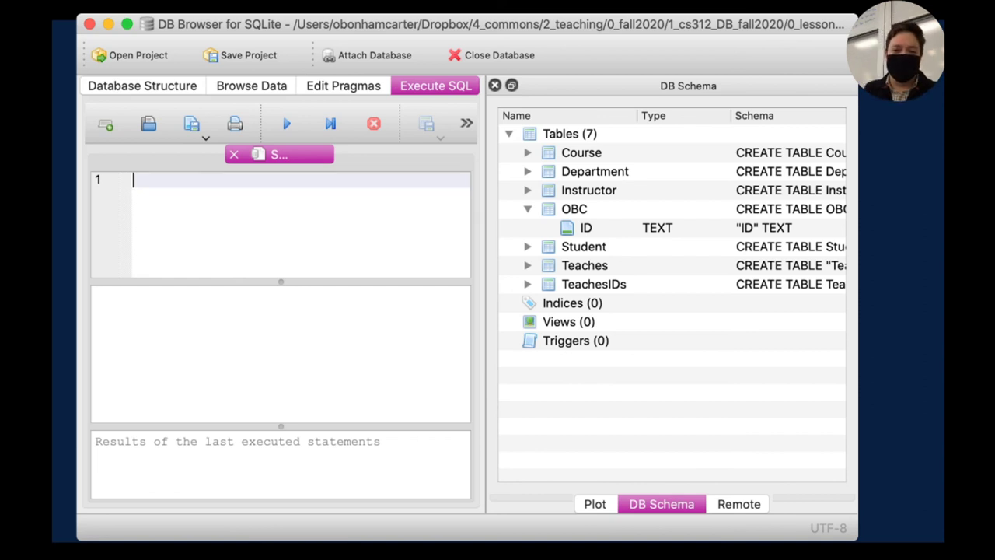
left_click(527, 153)
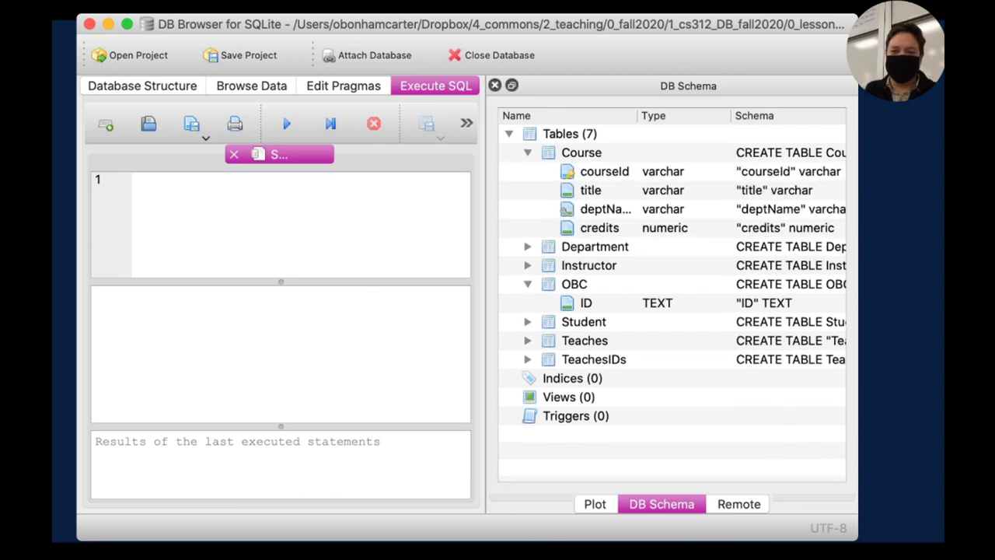
left_click(527, 153)
left_click(527, 190)
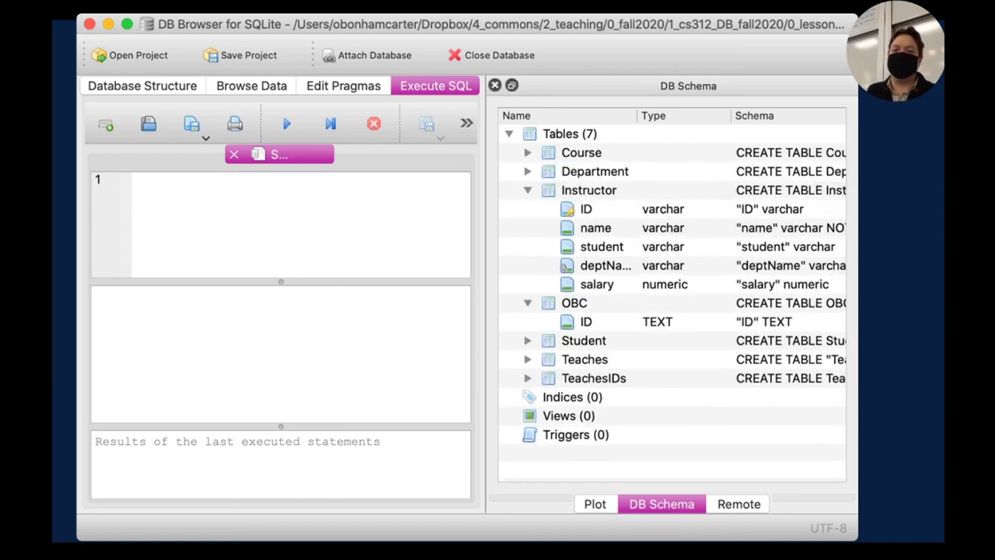
Step: Write and execute the query "Select * from Instructor;" to retrieve all instructor records
left_click(233, 190)
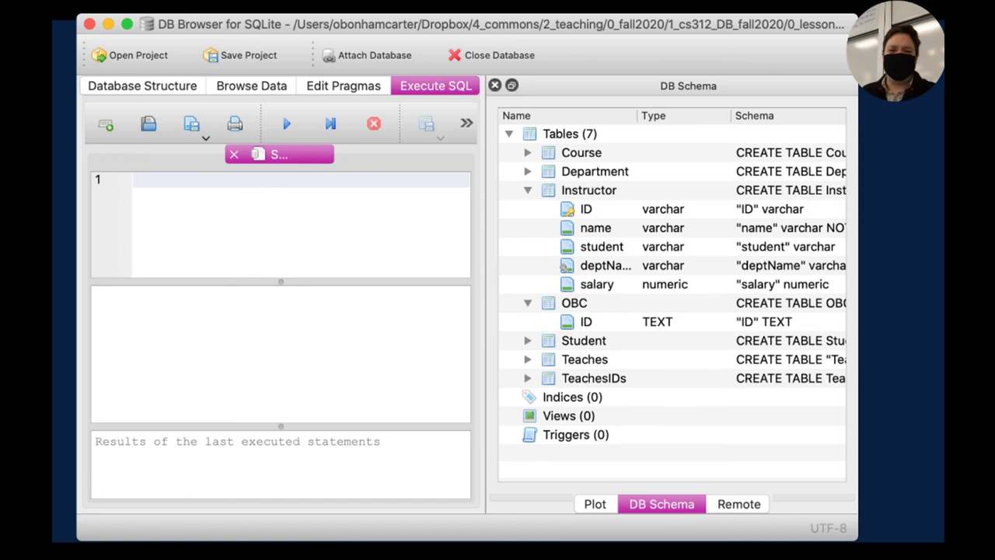
type("S")
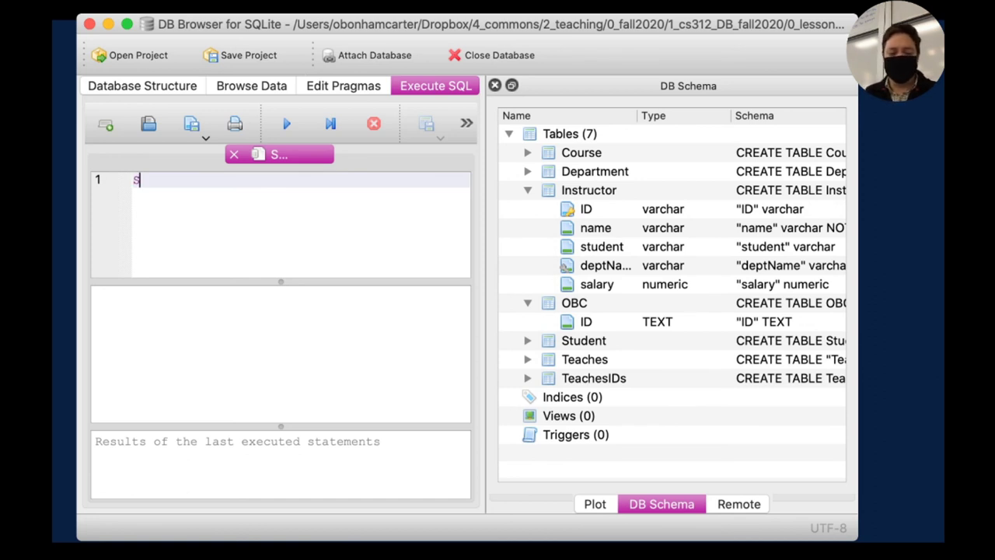
type("elect")
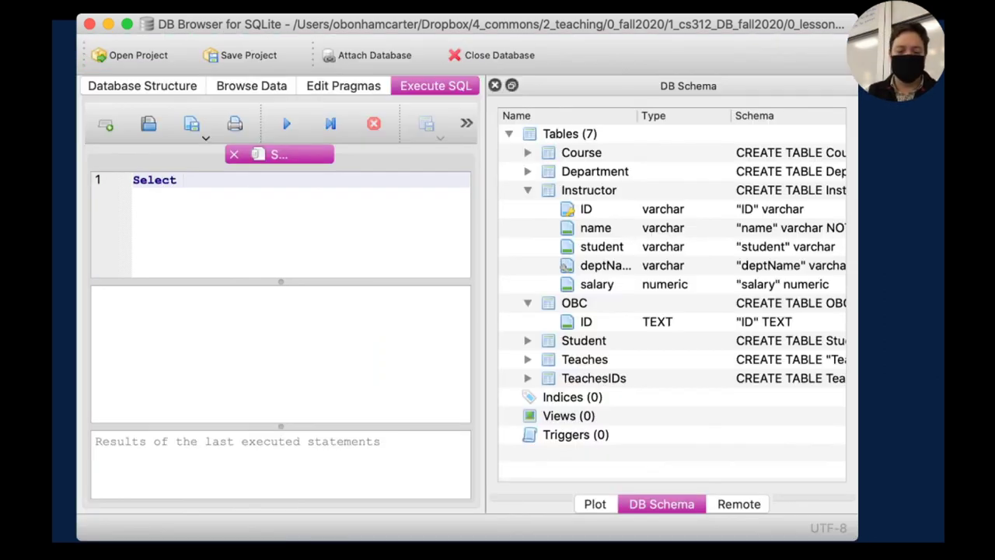
type(" * from")
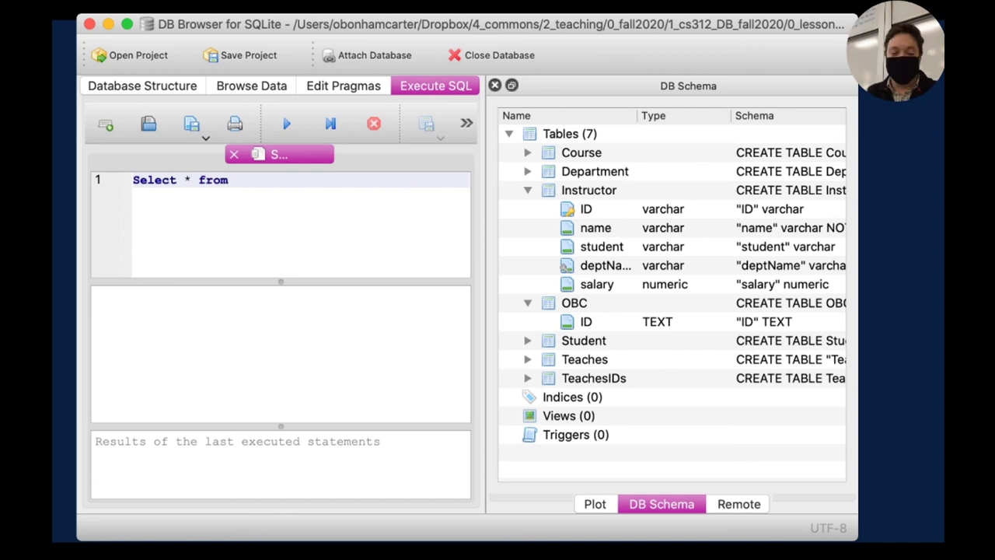
type(" Instructor")
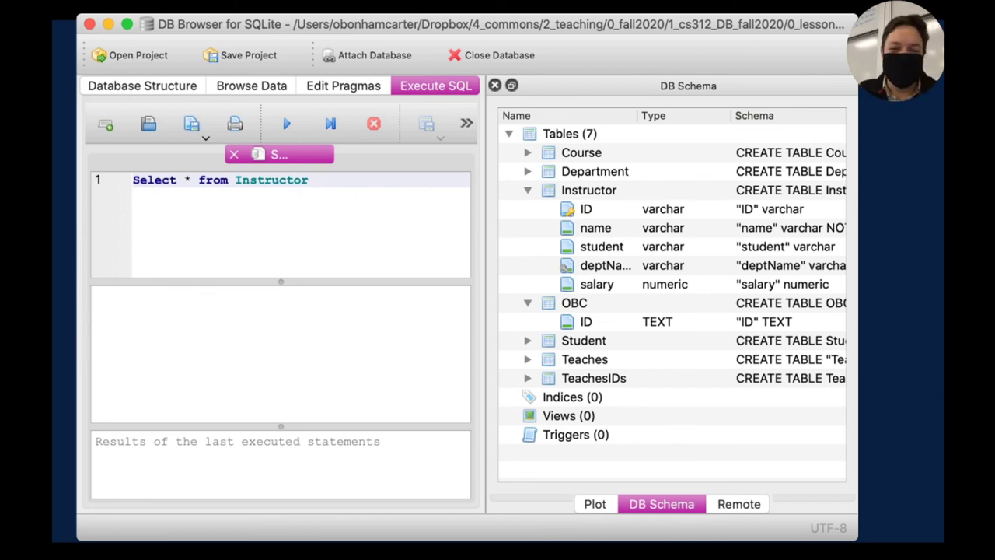
key("BackSpace")
type(";")
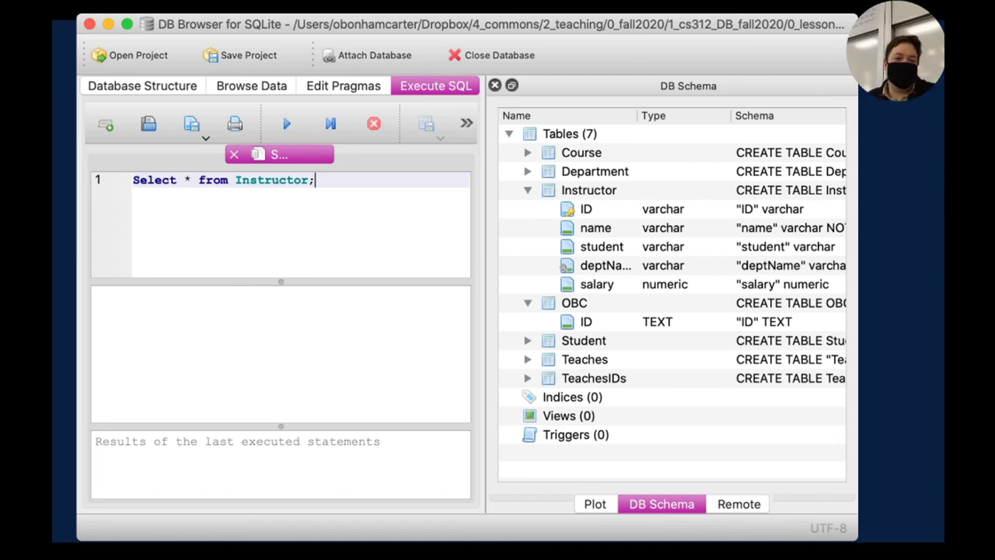
key("super+Return")
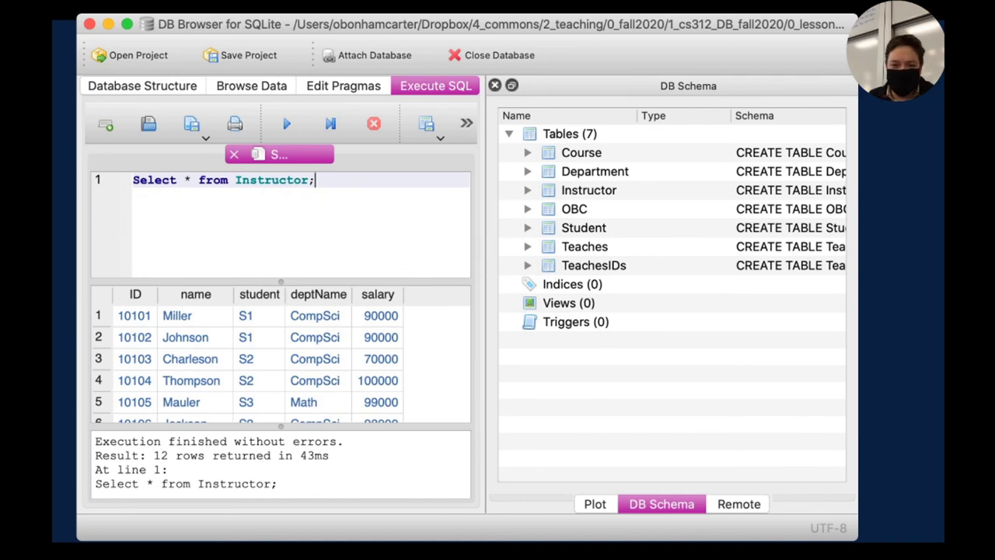
Step: Enlarge the query results area by shrinking the SQL editor and look through the returned instructor rows
left_click_drag(281, 281, 280, 244)
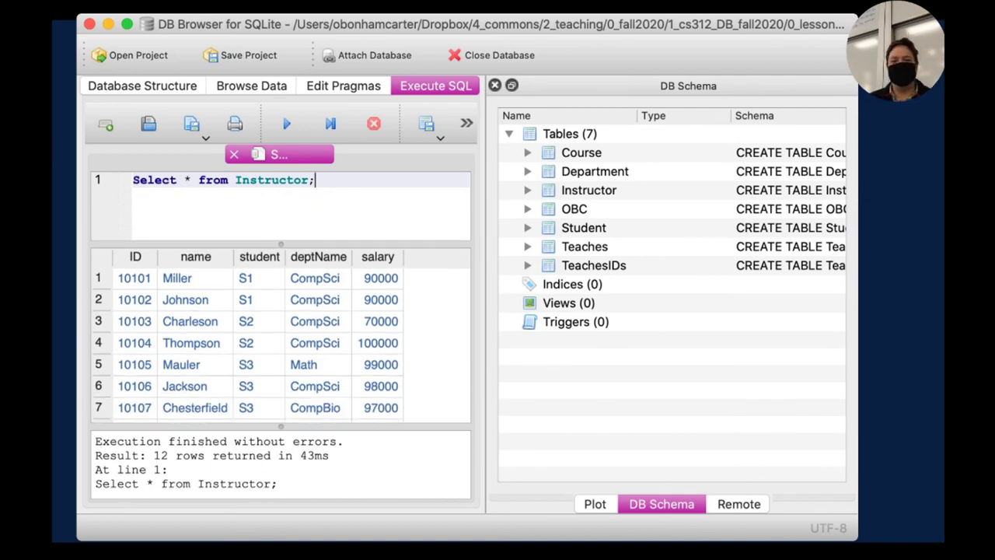
scroll(280, 342, "down", 1)
scroll(282, 344, "up", 1)
scroll(282, 344, "down", 4)
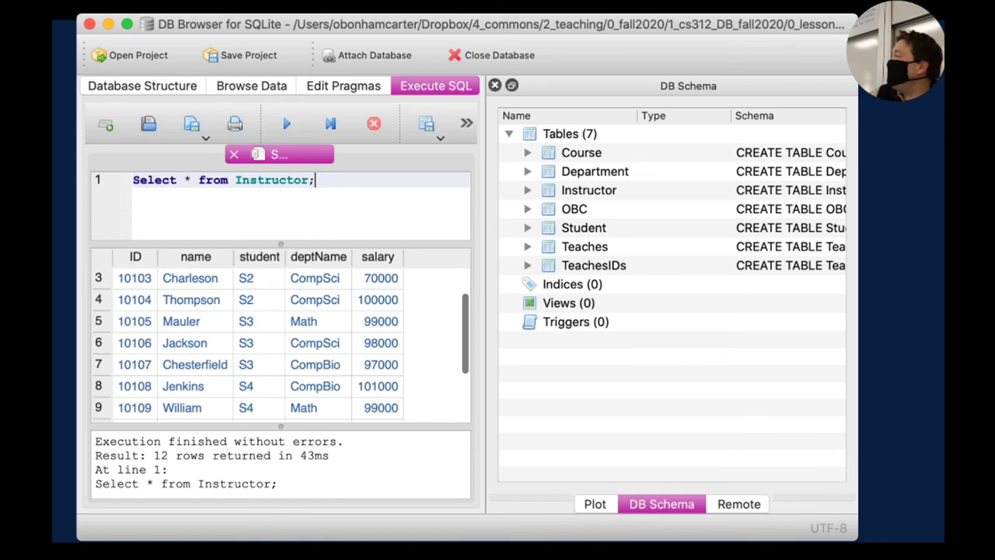
Step: Remove the asterisk from the Instructor query and show the Instructor table's columns in the schema tree
scroll(282, 343, "up", 1)
left_click_drag(192, 181, 229, 180)
left_click(184, 180)
left_click(191, 180)
key("BackSpace")
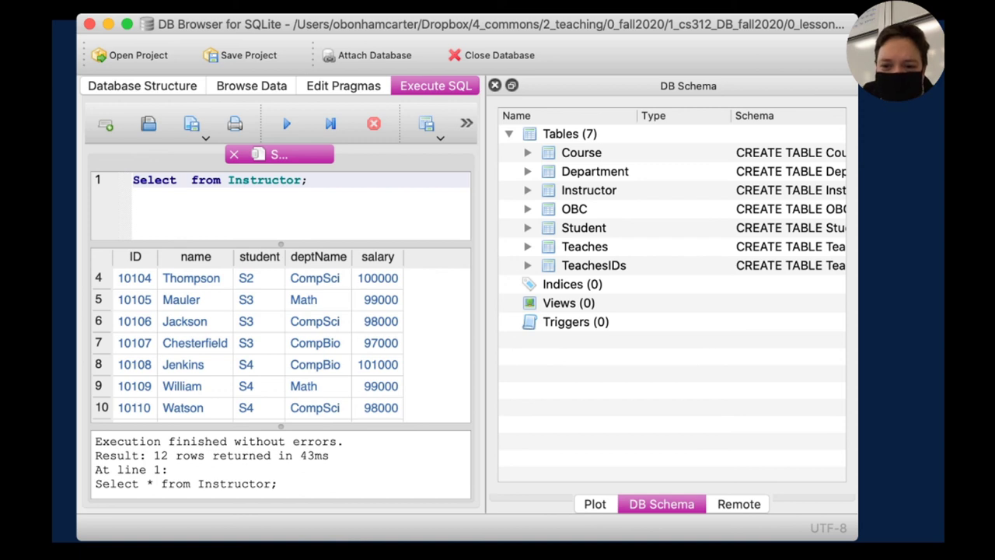
left_click(528, 191)
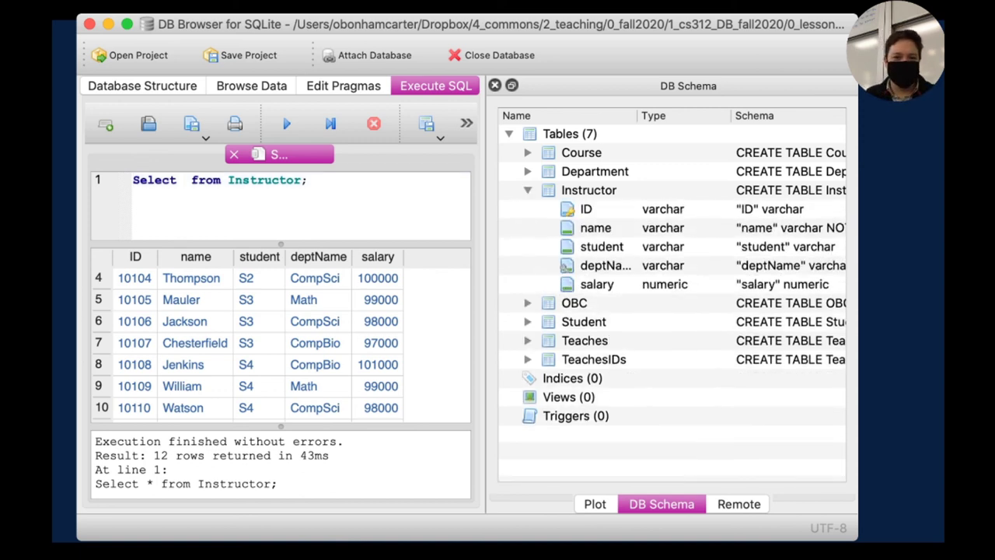
Step: Complete the query as "Select name from Instructor;" and execute it to retrieve only the instructor names
left_click(185, 180)
type("nmae")
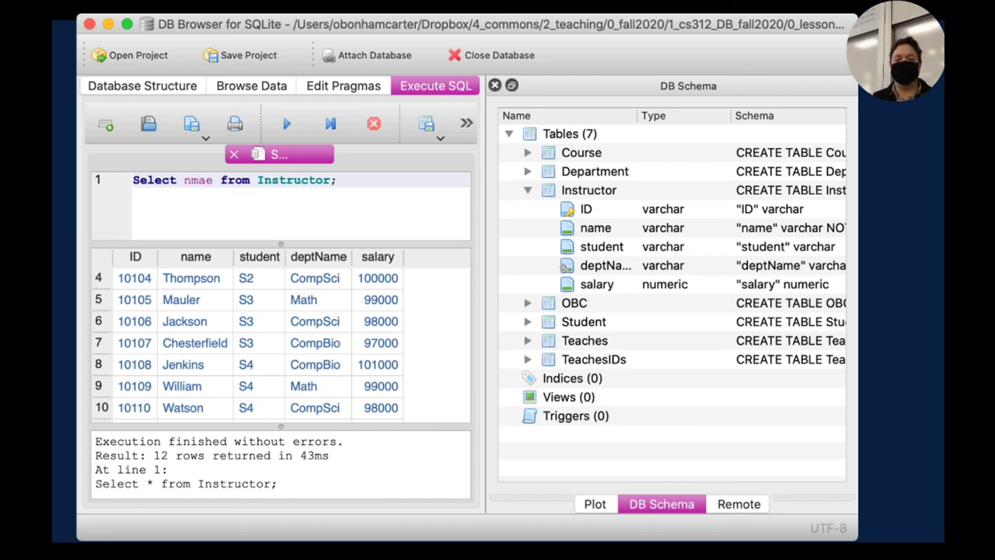
key("BackSpace")
key("BackSpace")
key("BackSpace")
type("ame")
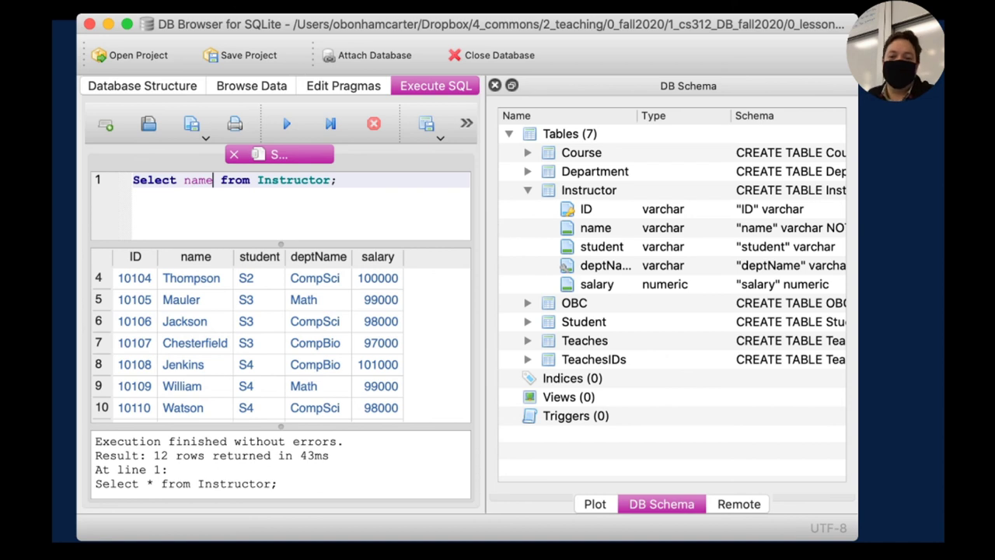
key("ctrl+Return")
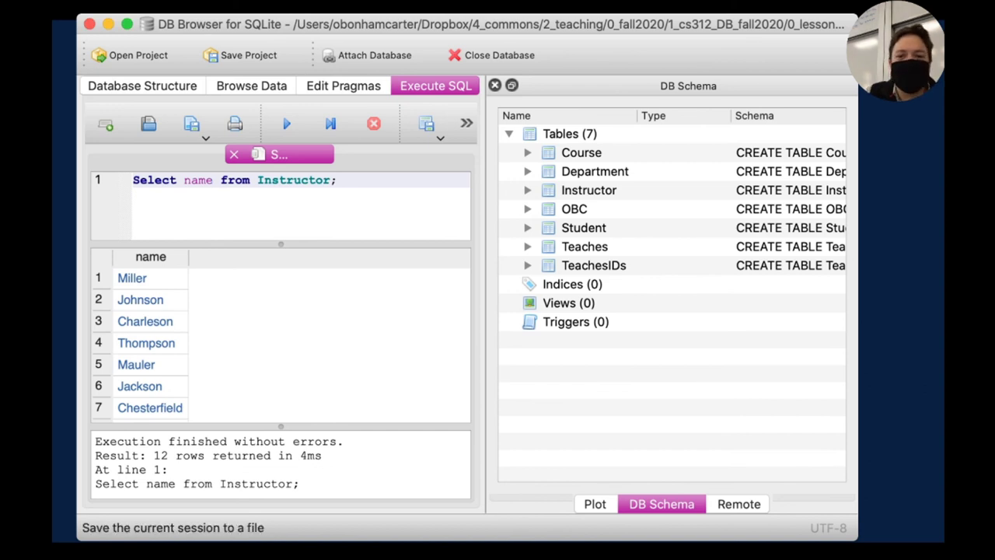
Step: Close the current database, open the chinook database from the sandbox folder, and look through its tables and indices in the database structure
left_click(489, 55)
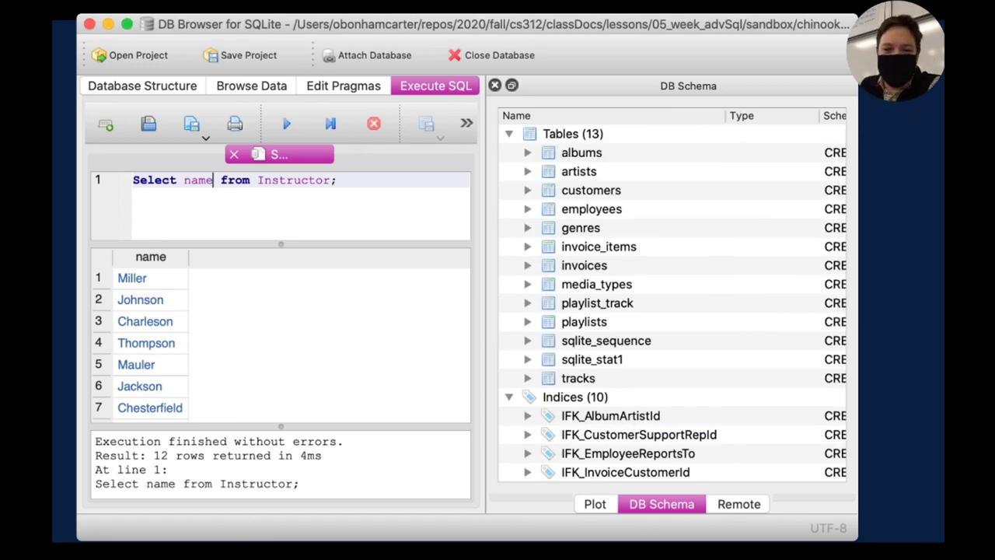
left_click(143, 86)
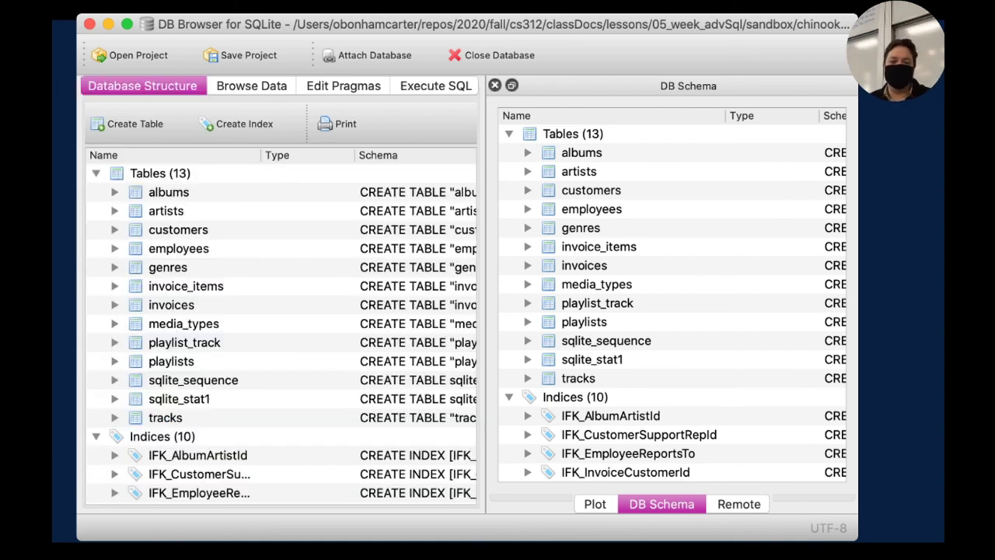
scroll(281, 334, "down", 3)
scroll(281, 335, "right", 5)
scroll(281, 335, "left", 5)
scroll(281, 334, "up", 2)
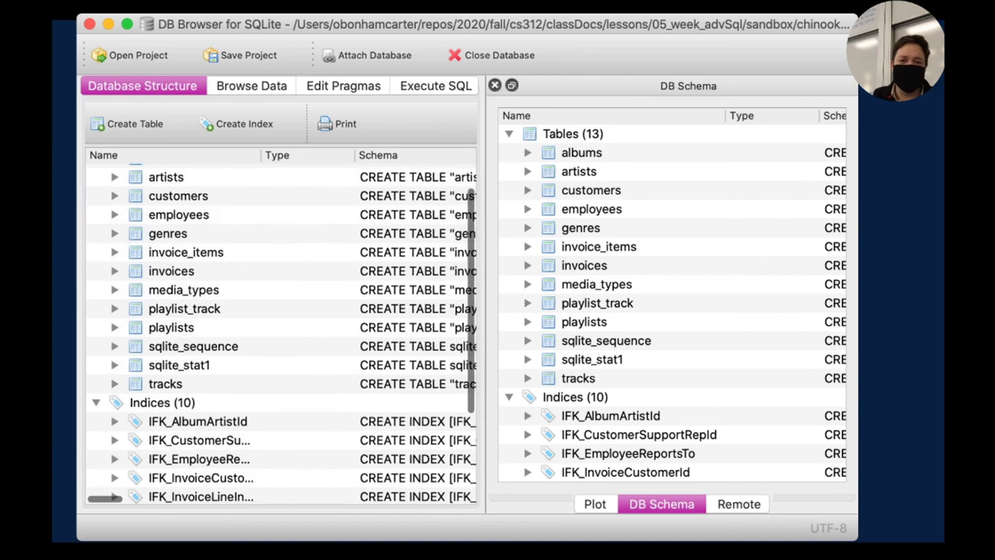
scroll(281, 334, "up", 2)
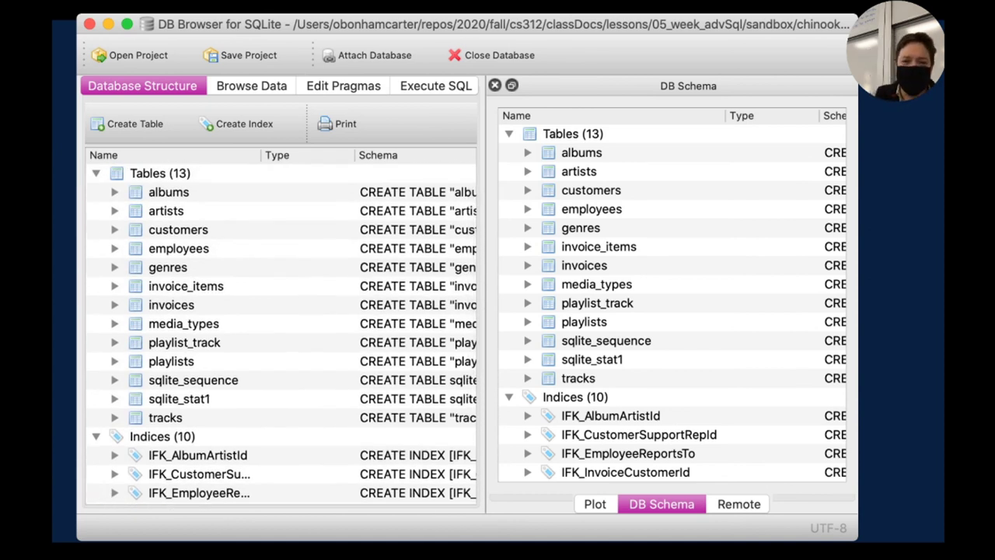
Step: Clear the old Instructor query from the SQL editor and enlarge the editor area above the results
left_click(435, 86)
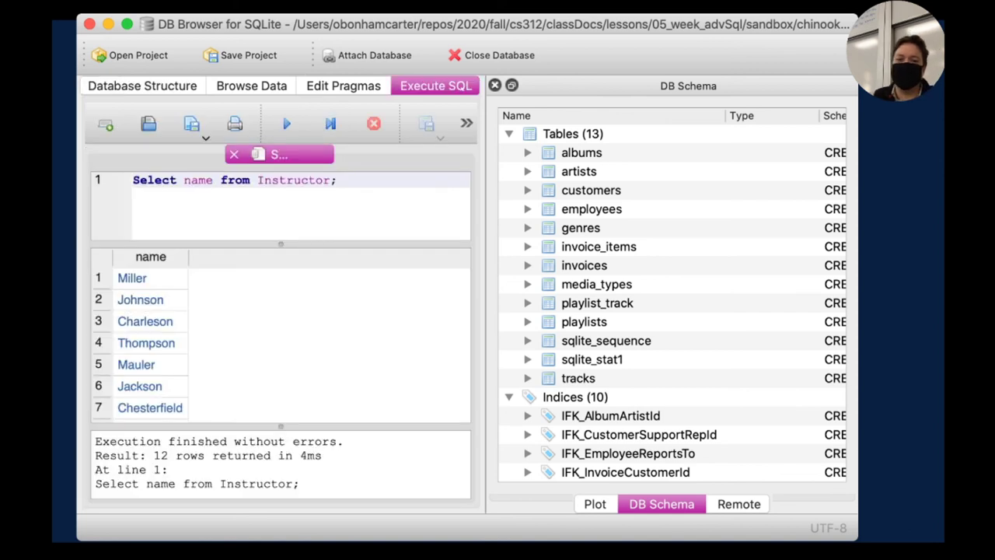
left_click(338, 181)
key("super+a")
key("BackSpace")
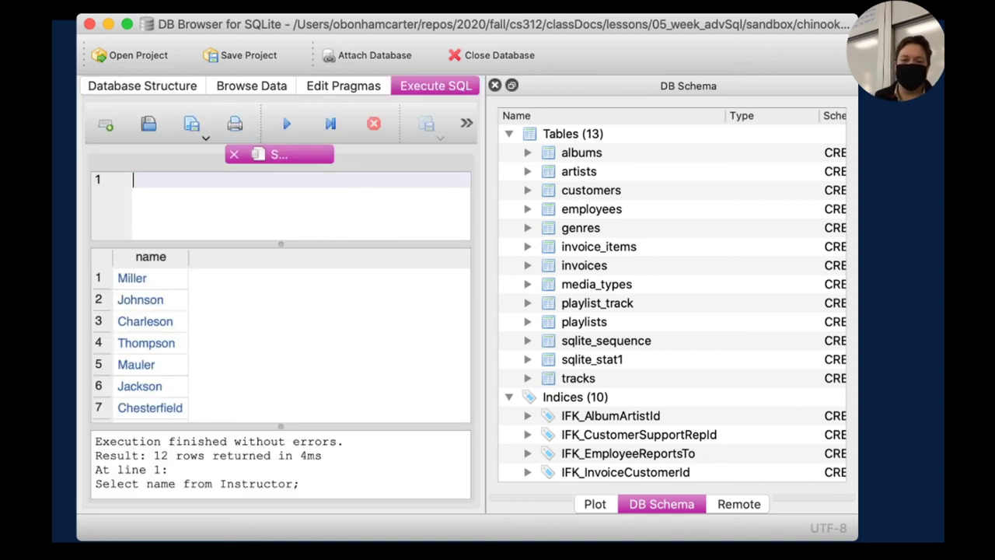
left_click_drag(281, 244, 281, 266)
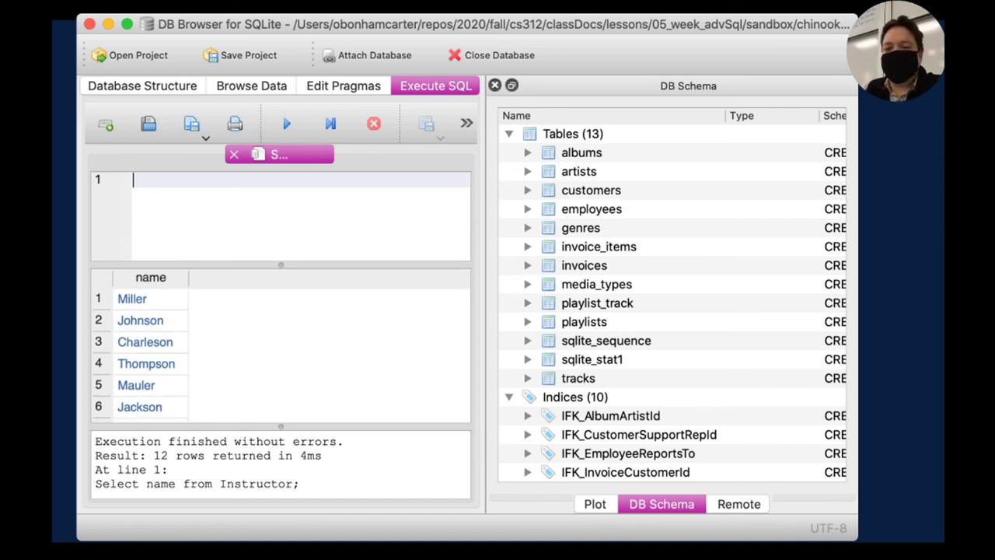
Step: Inspect the columns of the genres and playlist_track tables in the schema tree, leaving only playlist_track expanded
left_click(528, 228)
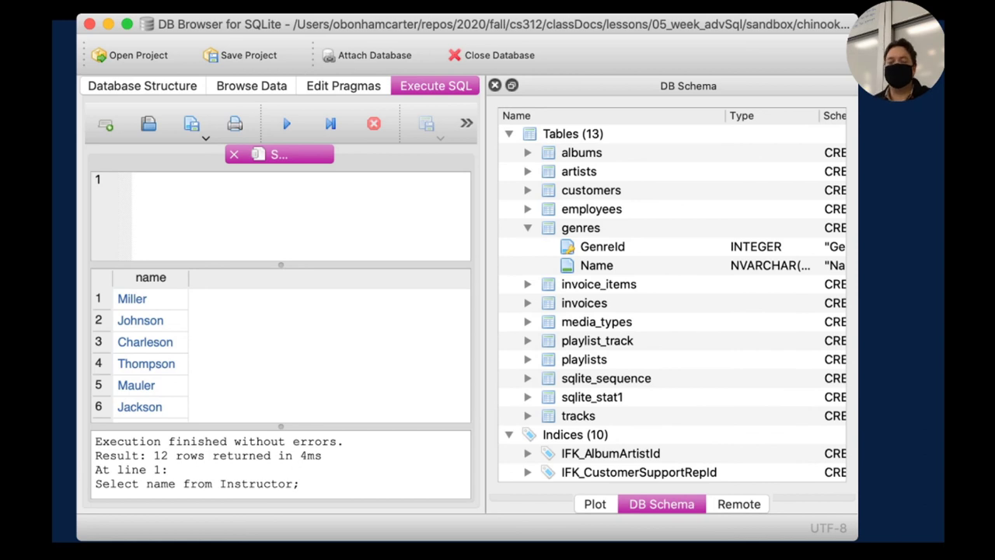
left_click(528, 227)
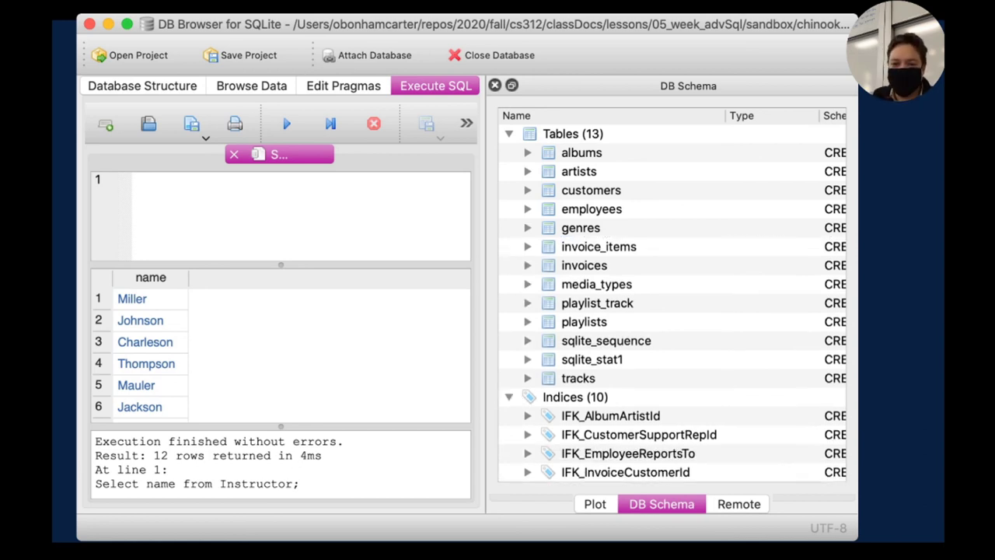
left_click(526, 303)
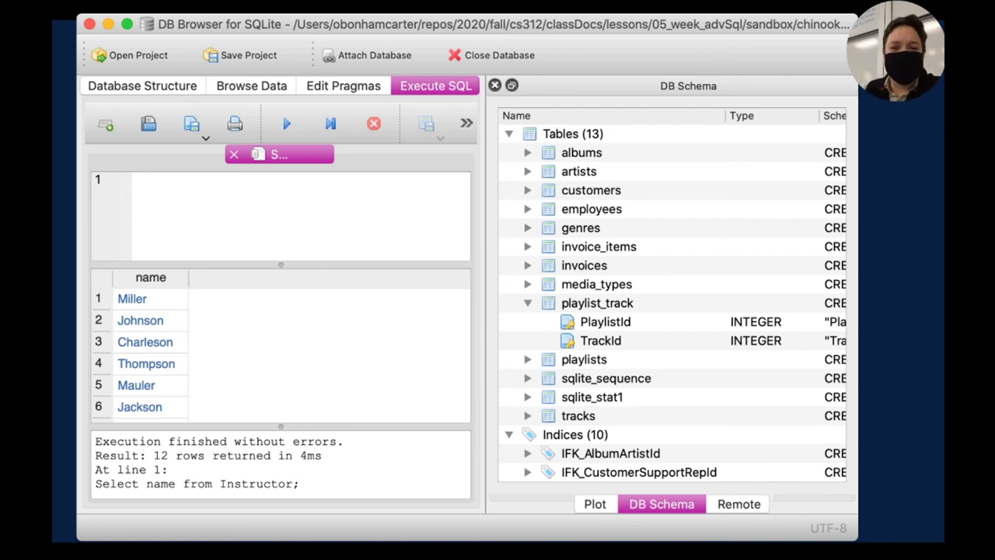
Step: Browse the data of the albums table and look through the records of the artists table
left_click(252, 86)
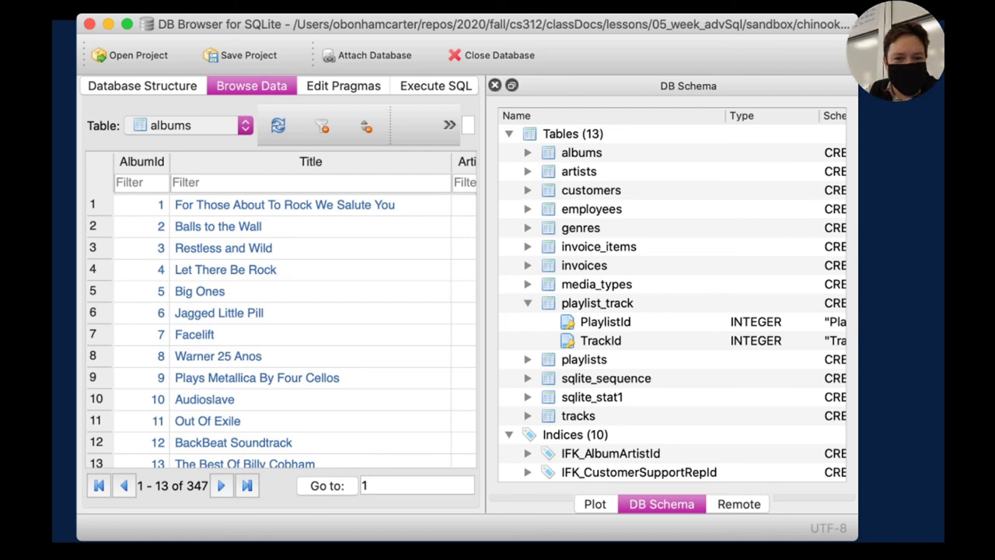
key("Down")
scroll(280, 327, "down", 5)
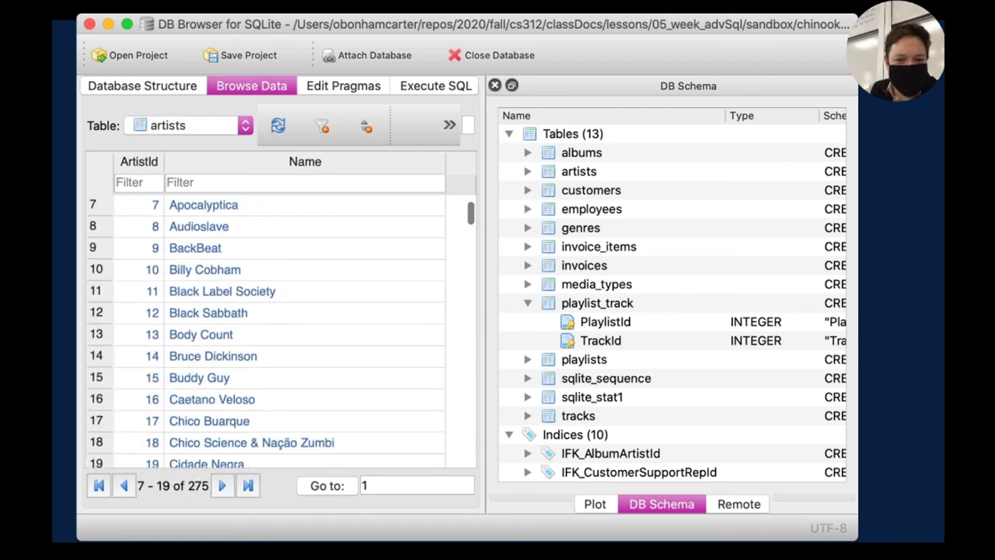
scroll(280, 327, "down", 3)
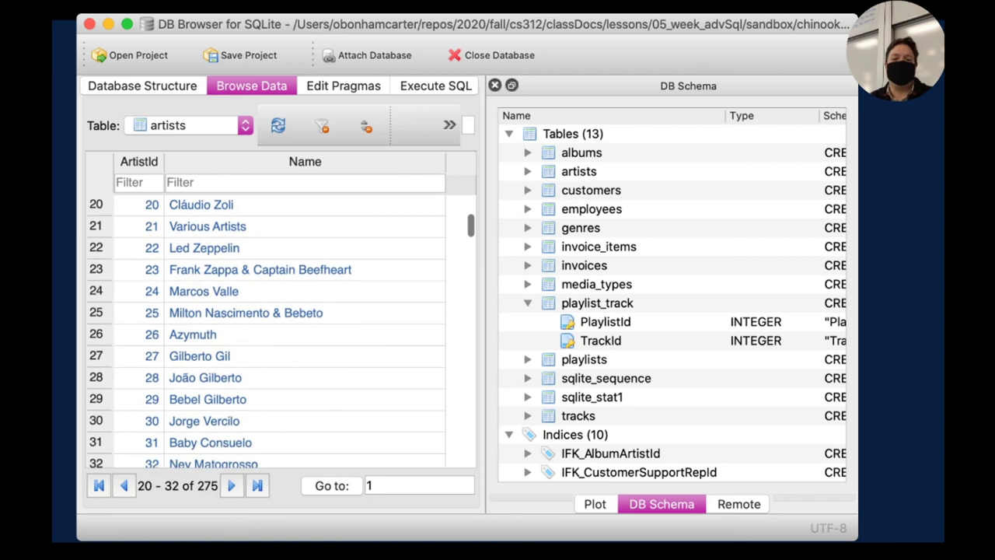
scroll(280, 327, "down", 4)
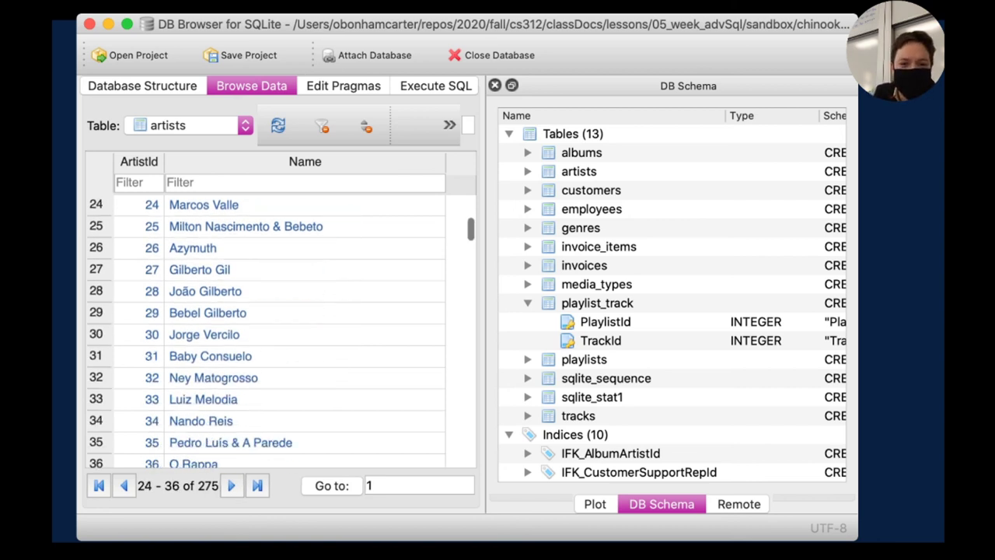
scroll(280, 326, "up", 3)
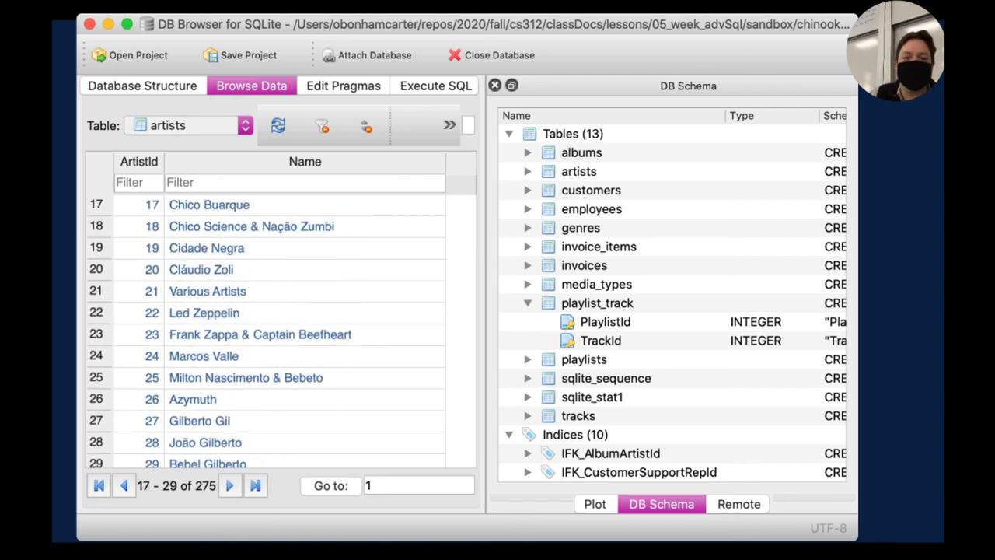
Step: Browse the records of the genres, playlists and sqlite_stat1 tables one after another
left_click(183, 181)
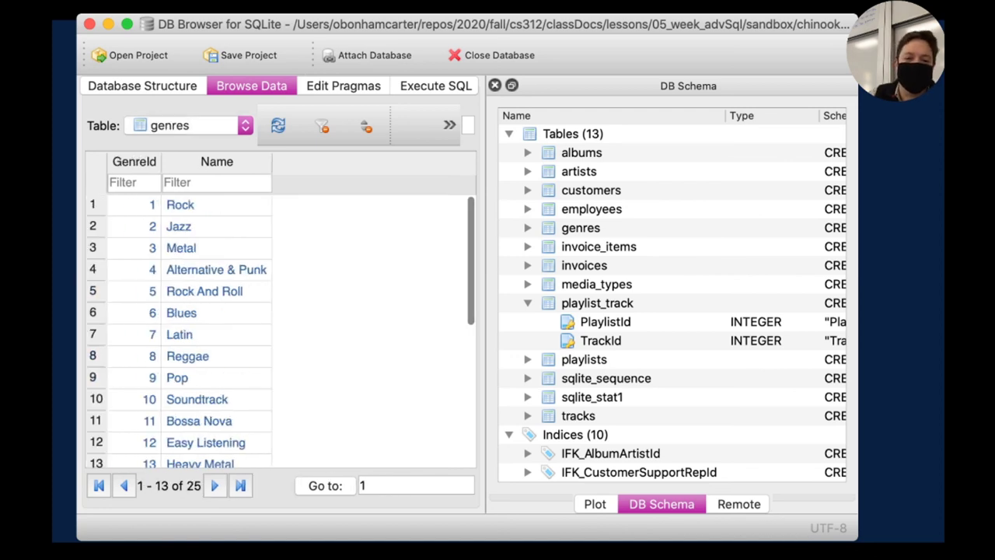
scroll(280, 326, "down", 3)
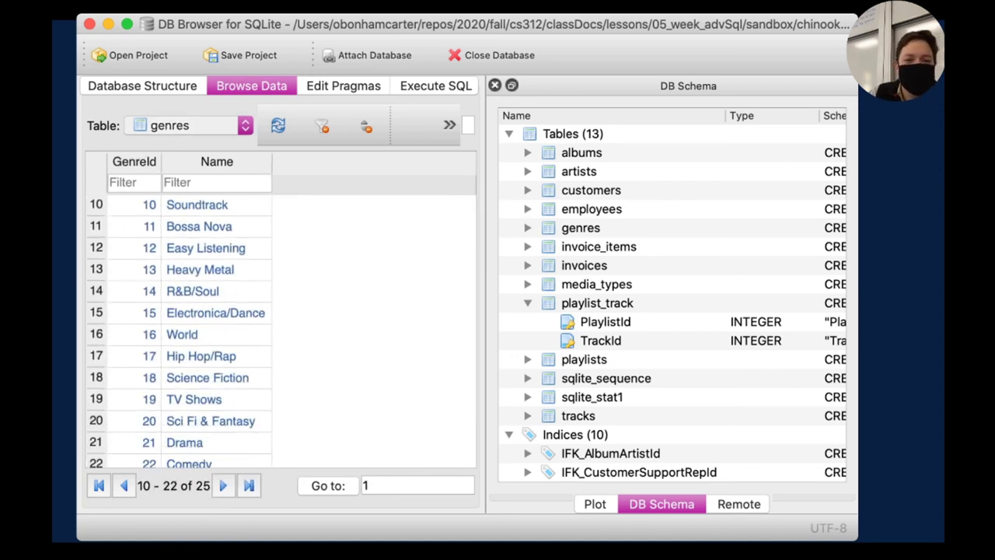
left_click(182, 218)
scroll(280, 326, "down", 3)
scroll(280, 326, "up", 3)
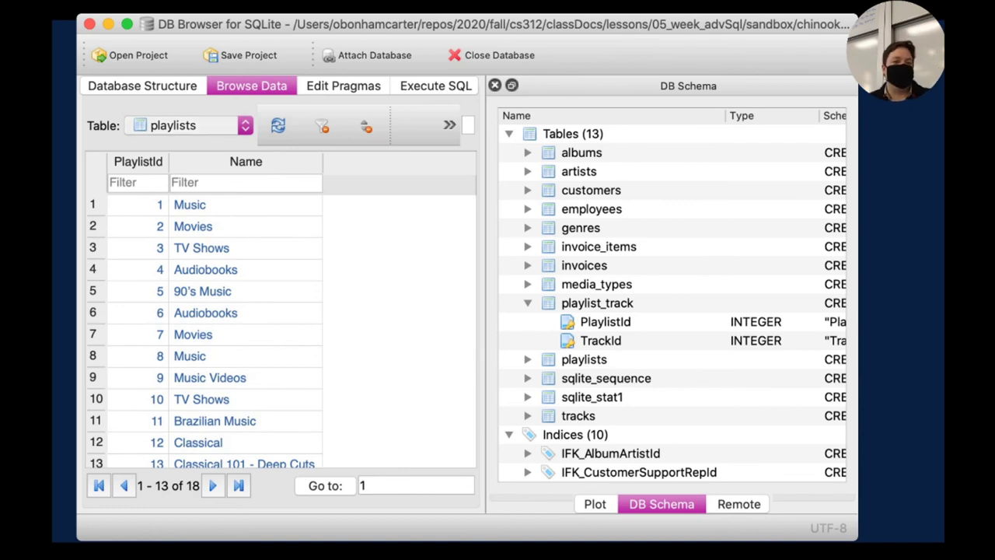
left_click(183, 162)
scroll(280, 326, "down", 2)
scroll(280, 326, "up", 2)
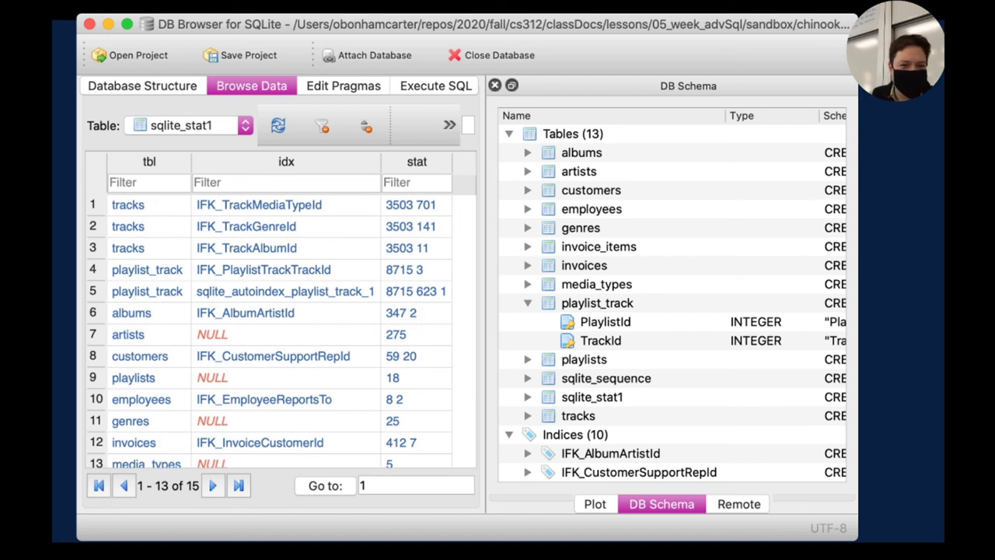
Step: Display the employees table's records and examine the types and definitions of its columns in the schema tree
left_click(190, 126)
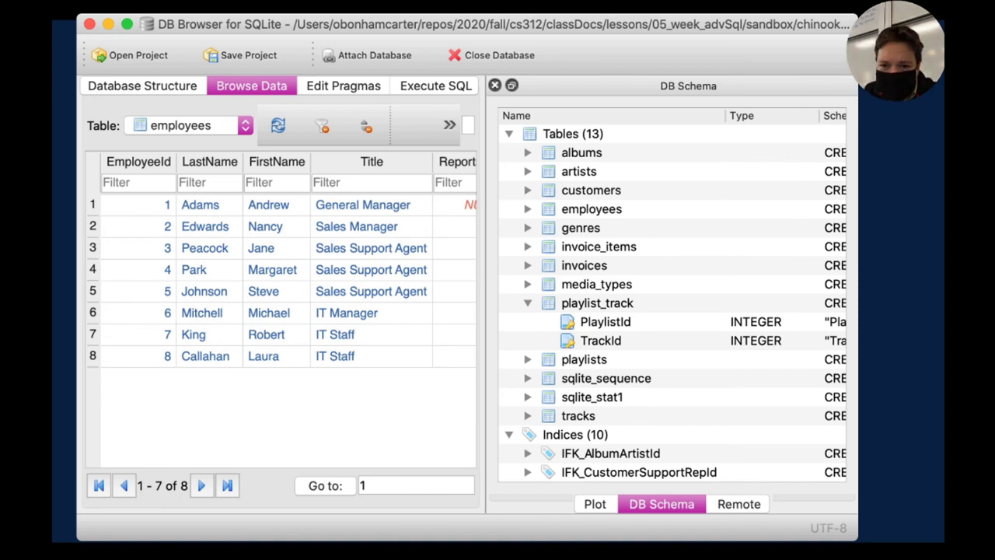
left_click(527, 209)
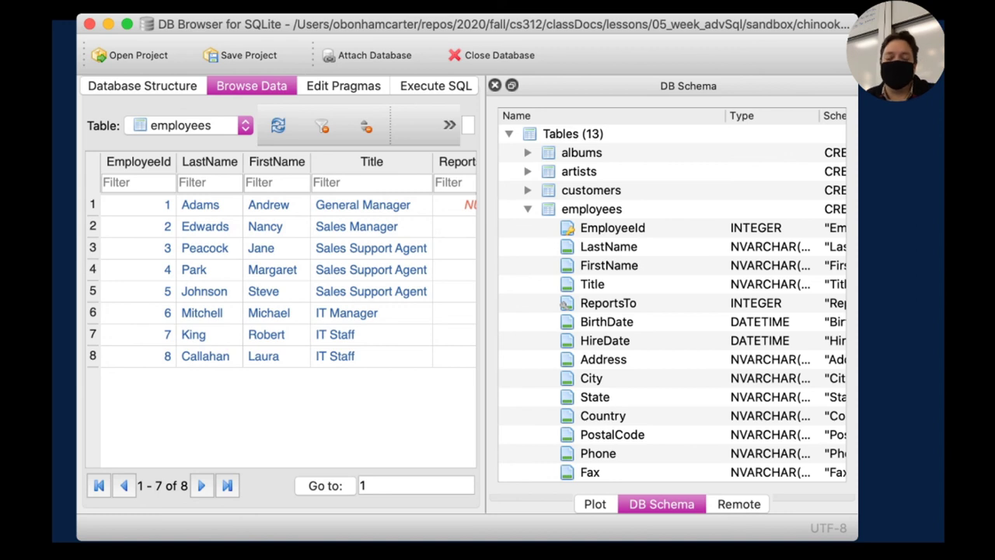
scroll(672, 296, "right", 5)
scroll(672, 295, "down", 2)
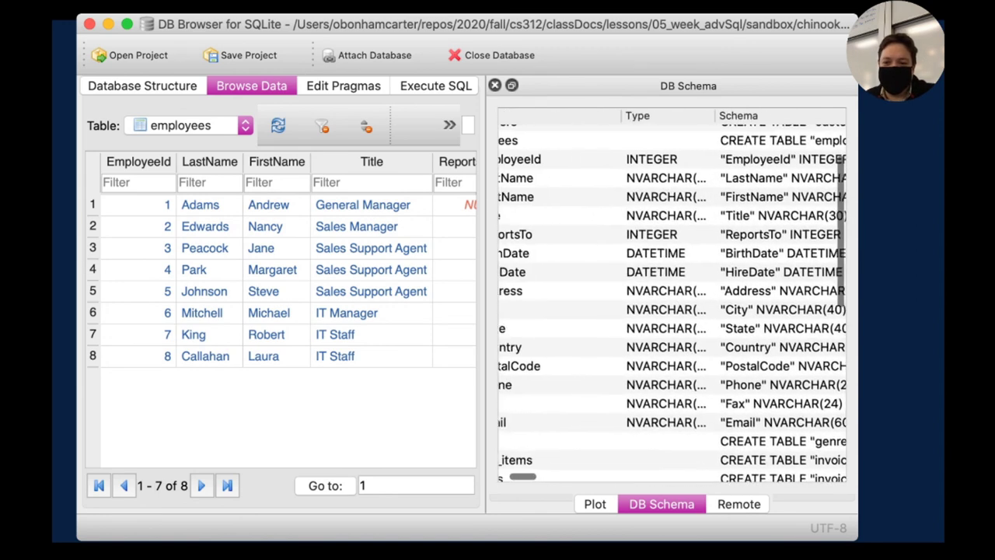
scroll(672, 295, "right", 2)
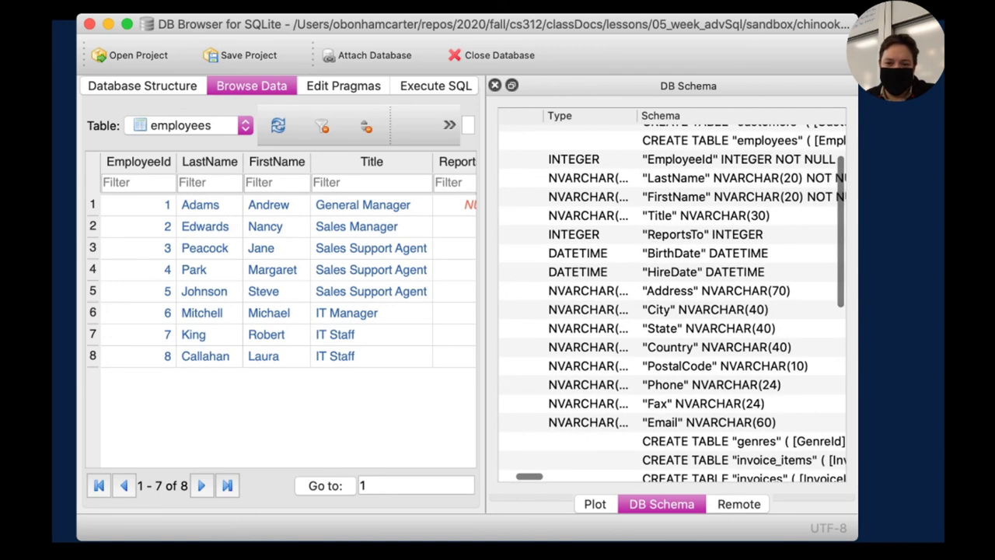
scroll(672, 296, "up", 2)
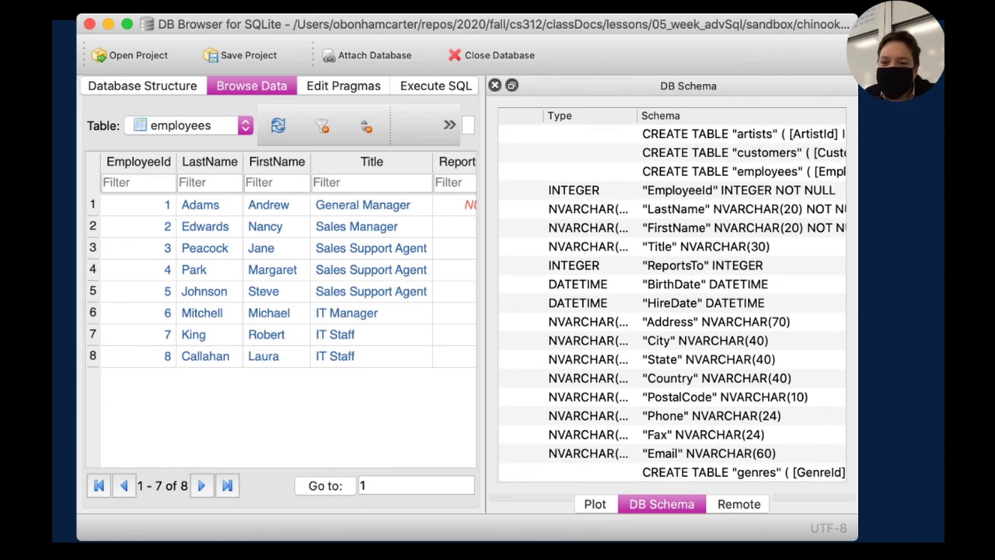
scroll(672, 295, "right", 10)
scroll(672, 296, "left", 8)
scroll(672, 296, "right", 2)
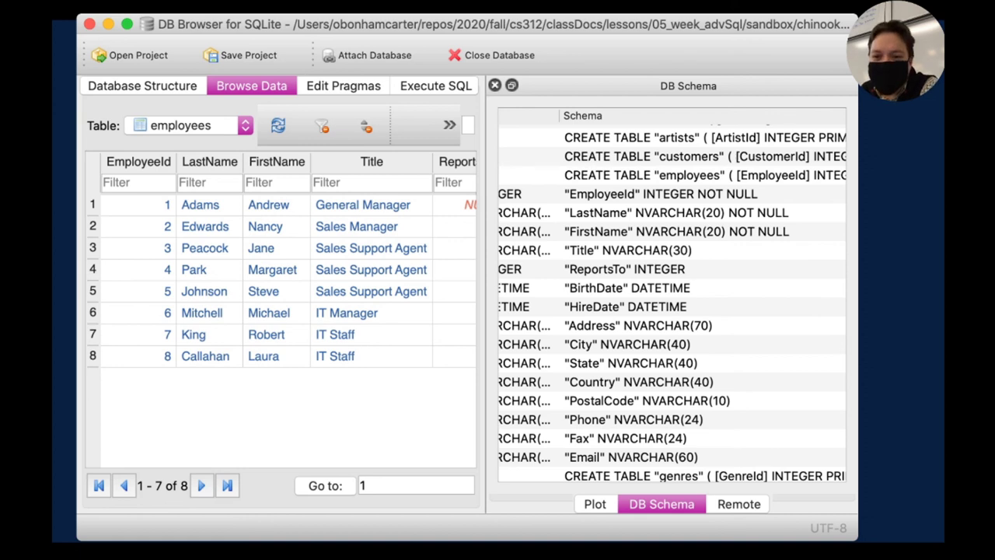
Step: Look through the employees column names from EmployeeId to Email and the tables listed below them in the schema tree
scroll(672, 296, "left", 5)
scroll(673, 295, "left", 5)
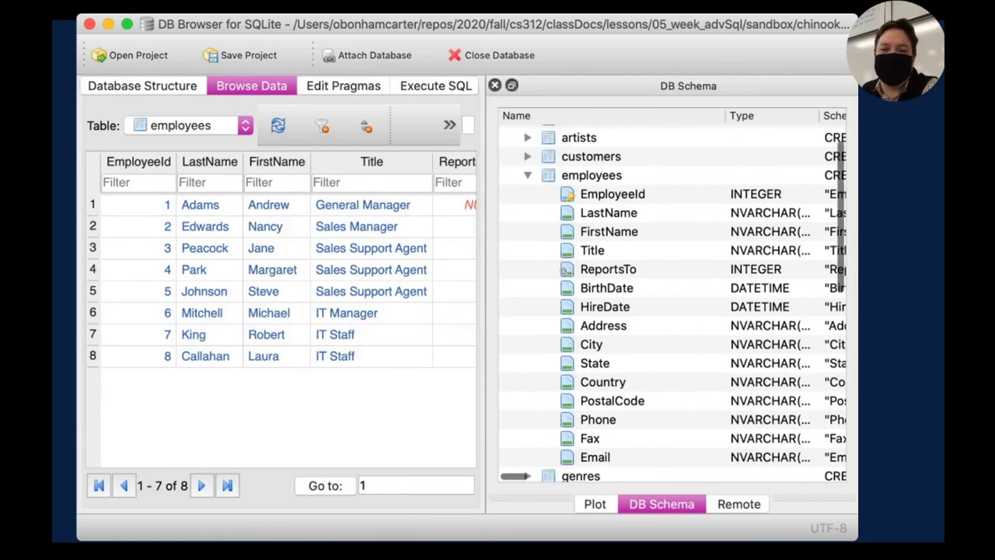
scroll(673, 295, "down", 3)
scroll(673, 303, "down", 6)
scroll(672, 303, "left", 1)
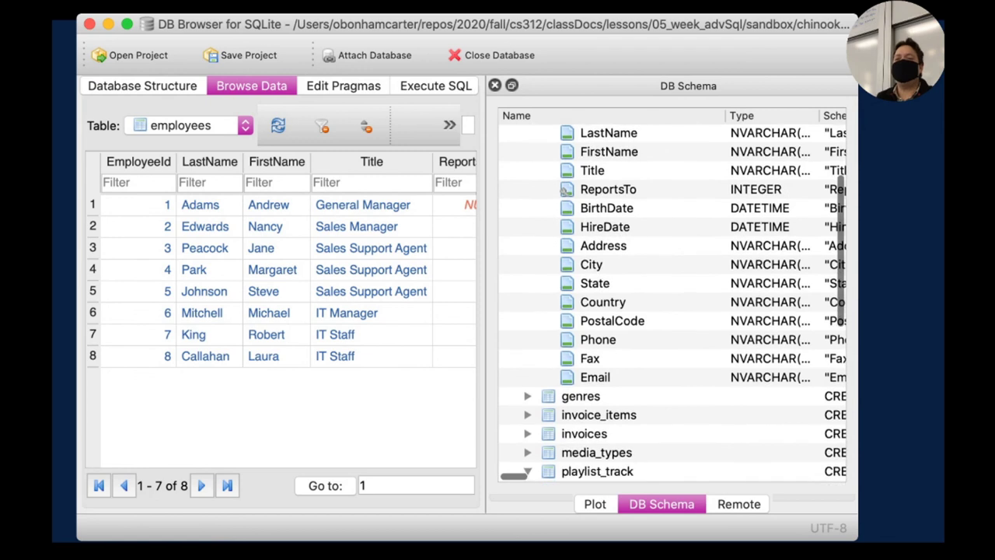